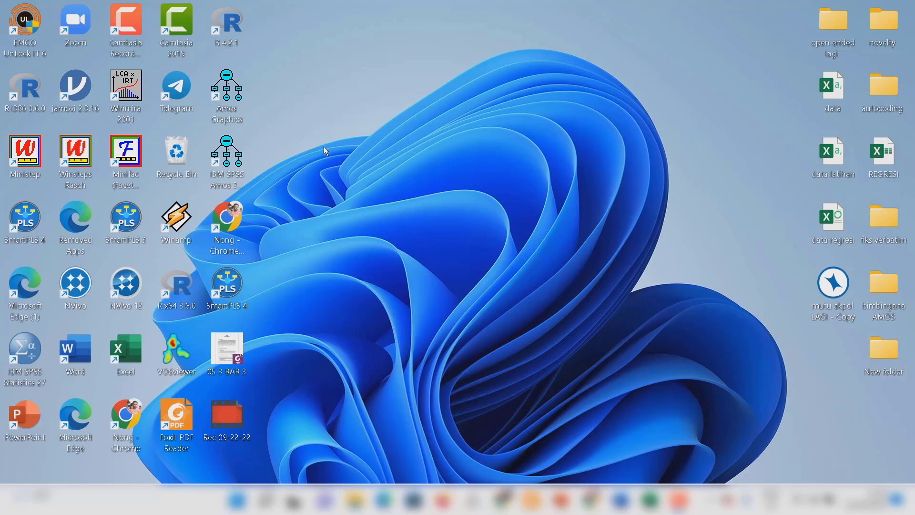
Launch IBM SPSS Amos Graphics maximized and set the page layout to Landscape - Legal with centimetres as the unit.
double_click(227, 164)
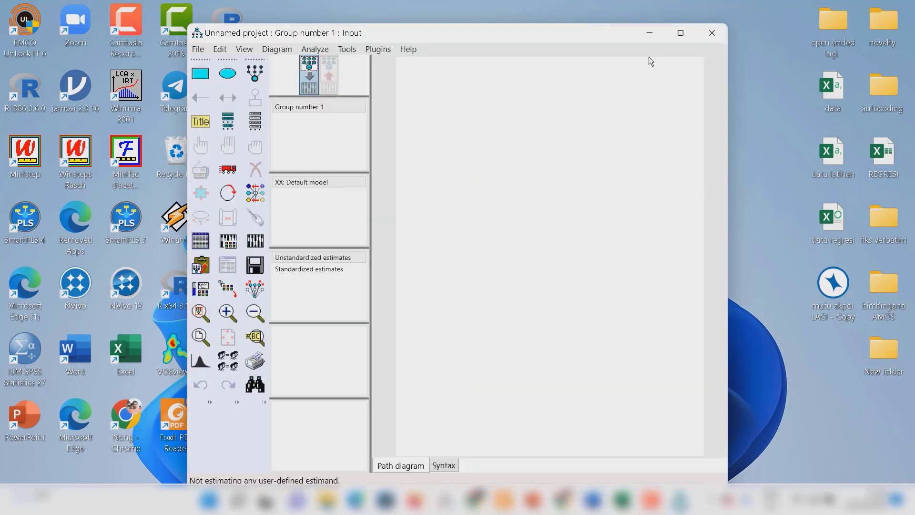
left_click(680, 33)
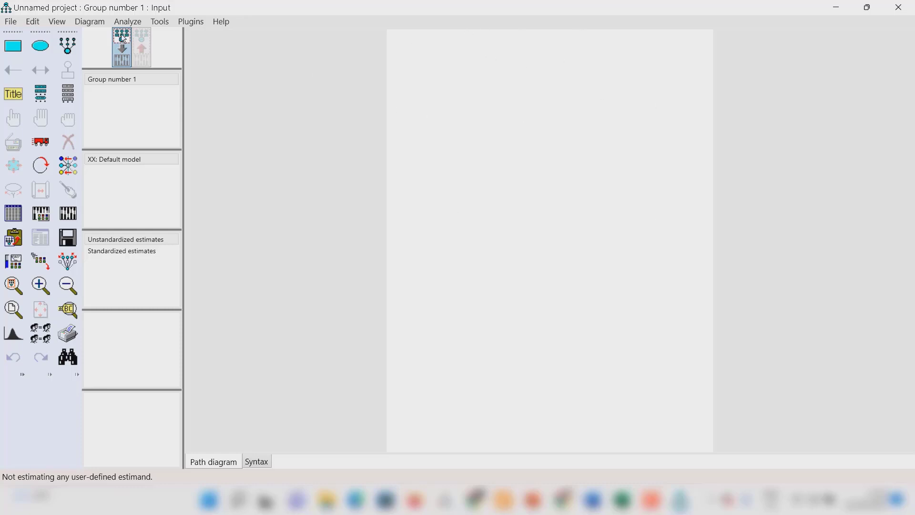
left_click(57, 22)
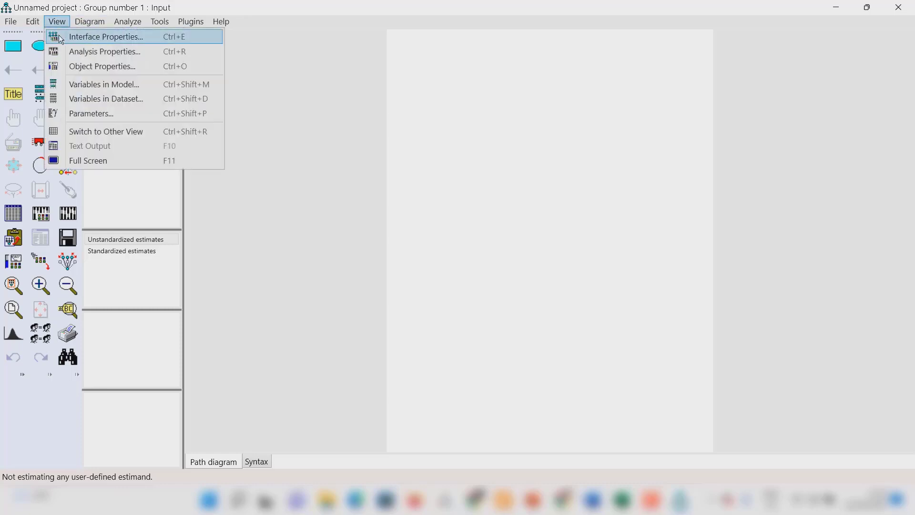
left_click(98, 38)
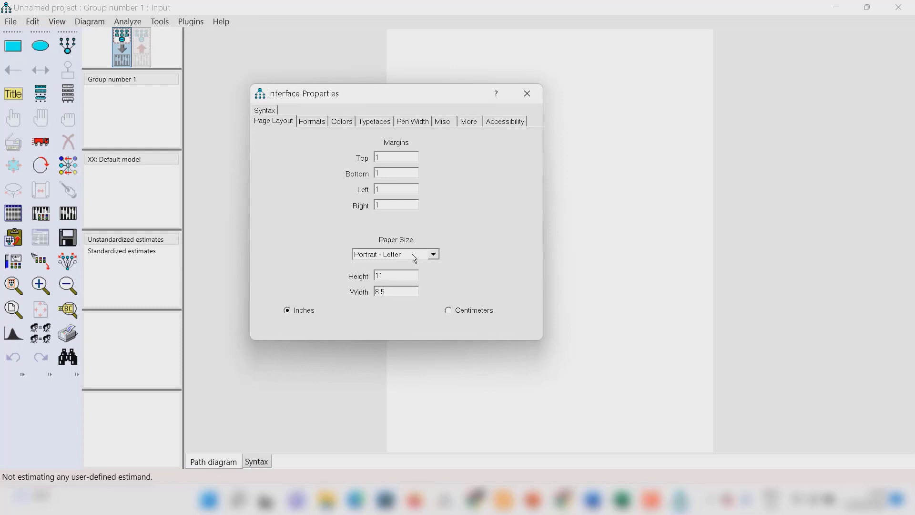
left_click(433, 254)
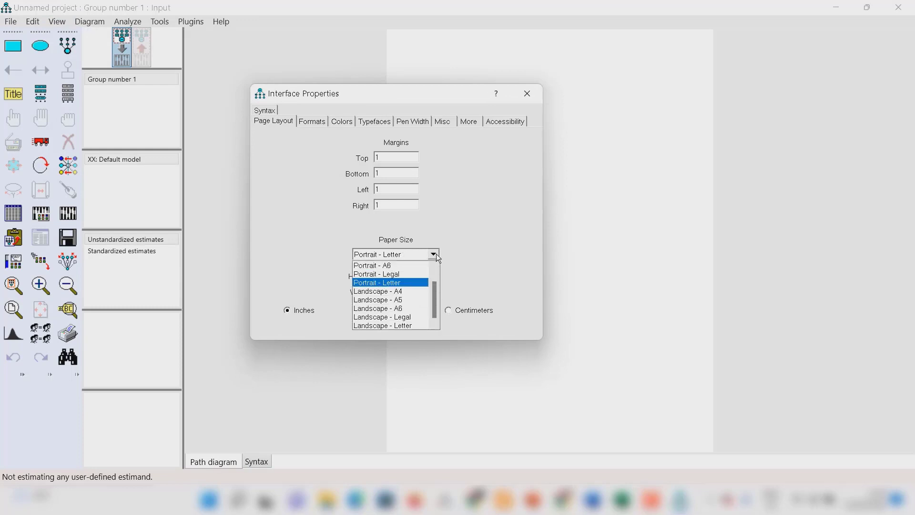
left_click(388, 317)
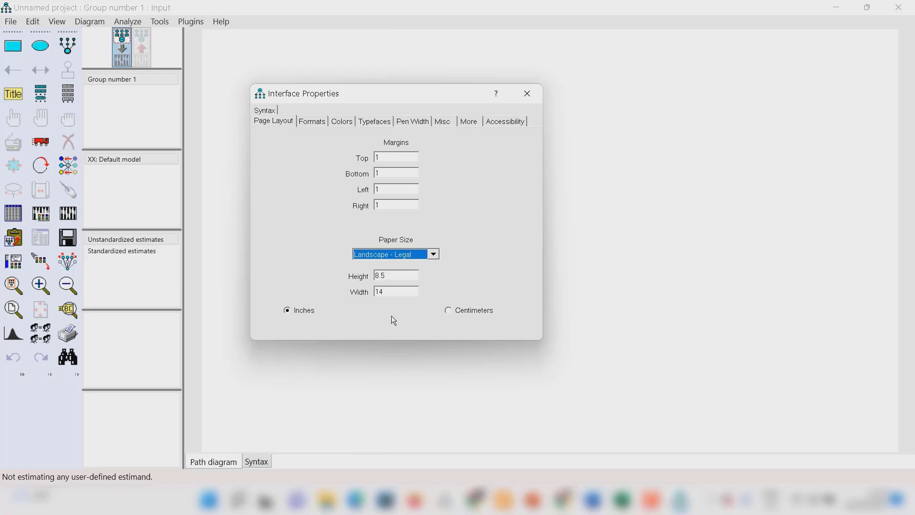
left_click(449, 311)
left_click(525, 95)
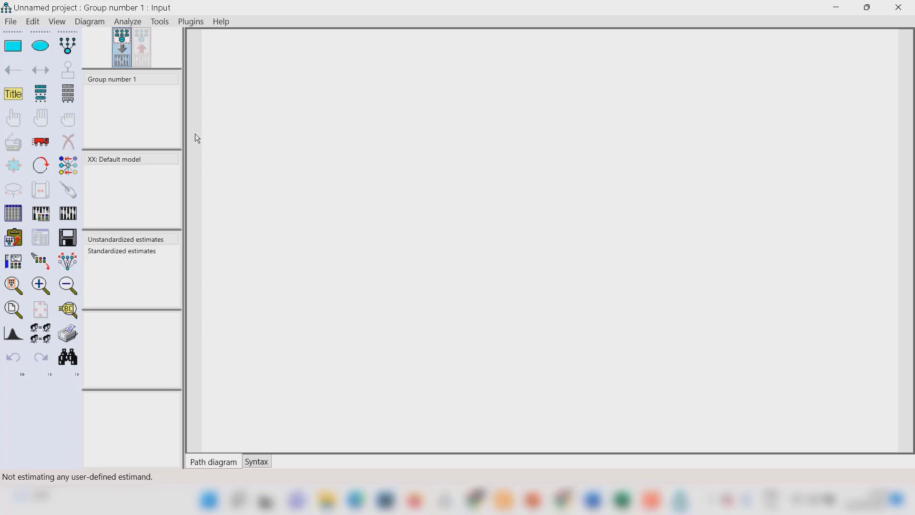
Draw an ellipse for a latent variable in the upper-left part of the diagram page.
left_click(40, 50)
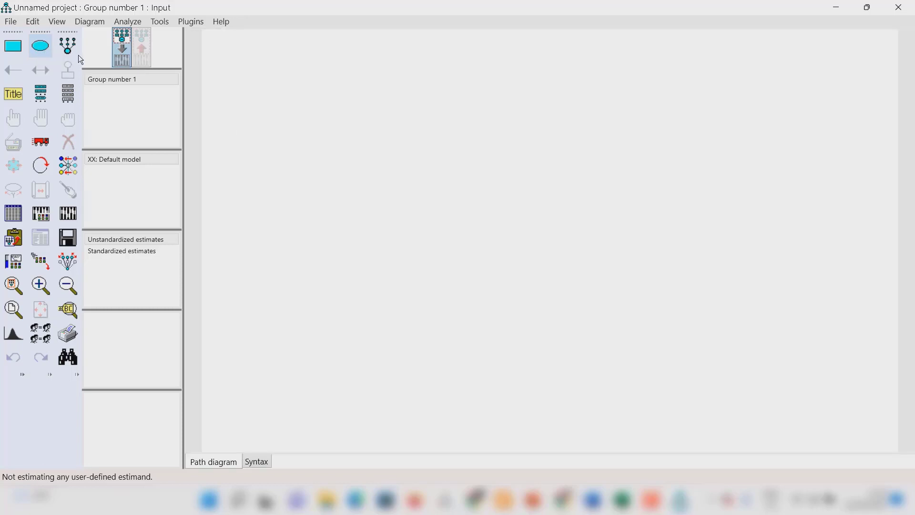
left_click(44, 48)
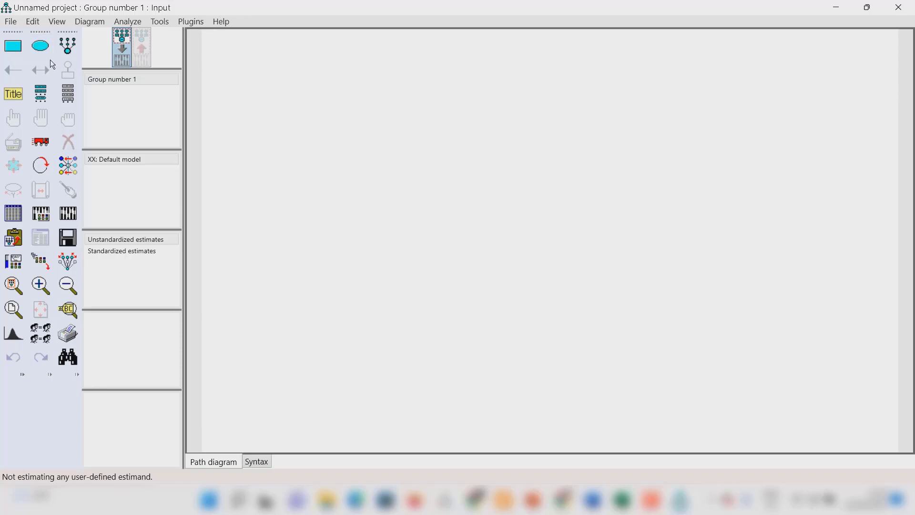
left_click(45, 49)
mouse_move(351, 102)
left_mouse_down()
mouse_move(379, 109)
mouse_move(389, 123)
mouse_move(378, 138)
mouse_move(384, 130)
mouse_move(374, 127)
mouse_move(381, 129)
left_mouse_up()
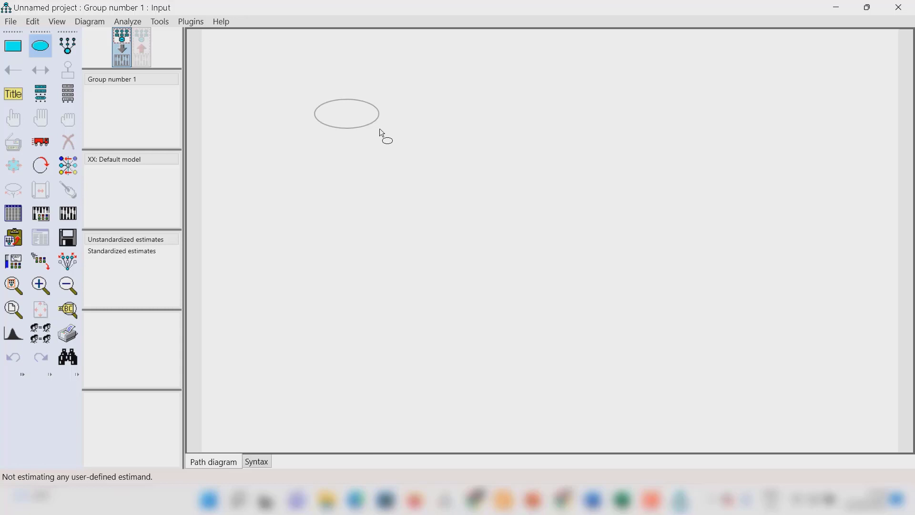
left_click_drag(379, 129, 379, 128)
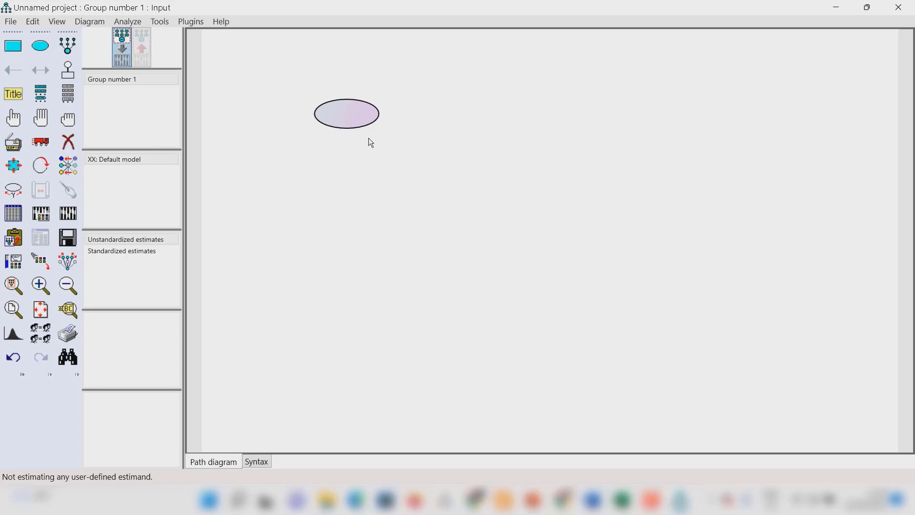
Duplicate the ellipse three times, placing one copy below it, one between them to the right, and one farther right.
left_click(13, 144)
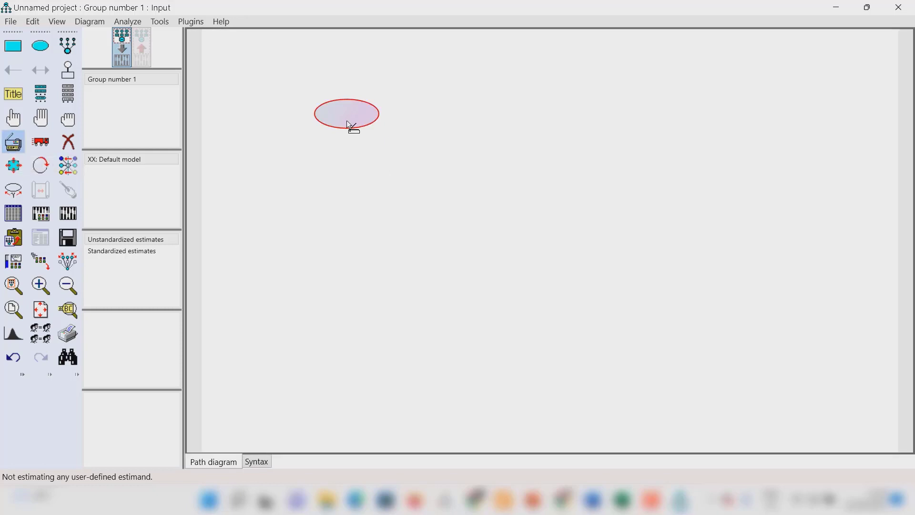
left_click_drag(346, 119, 643, 177)
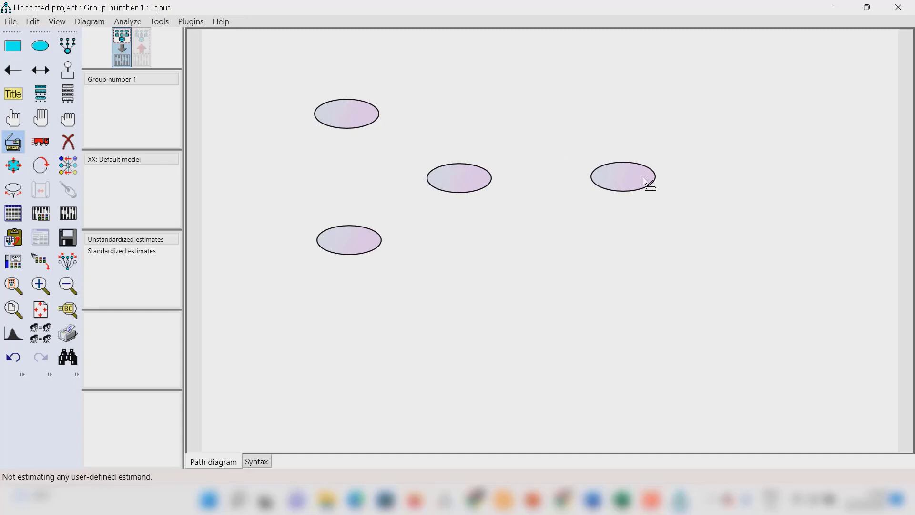
left_click_drag(642, 178, 646, 179)
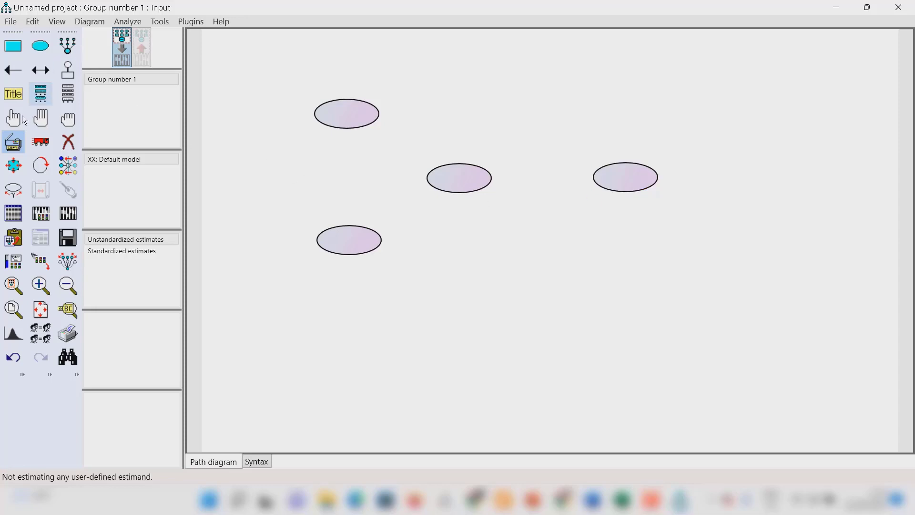
left_click(13, 142)
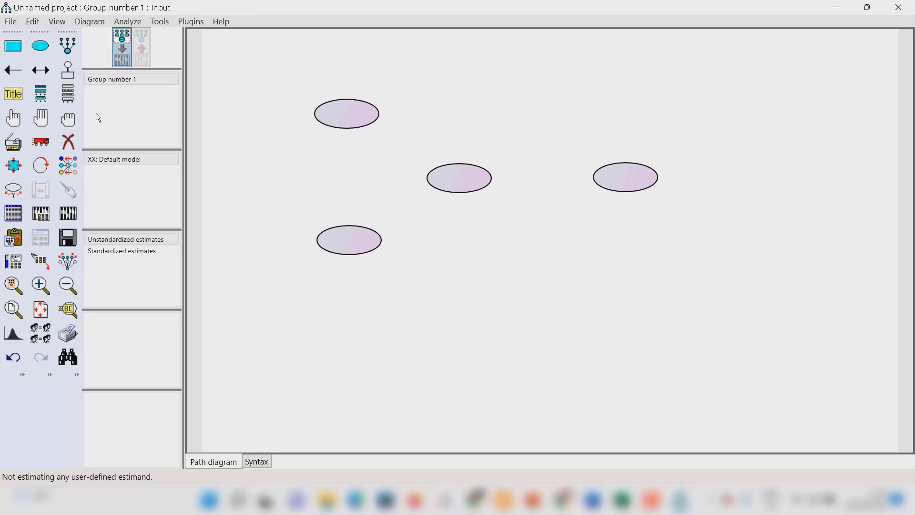
Add 15 indicators with error terms to the uppermost latent variable.
left_click(68, 48)
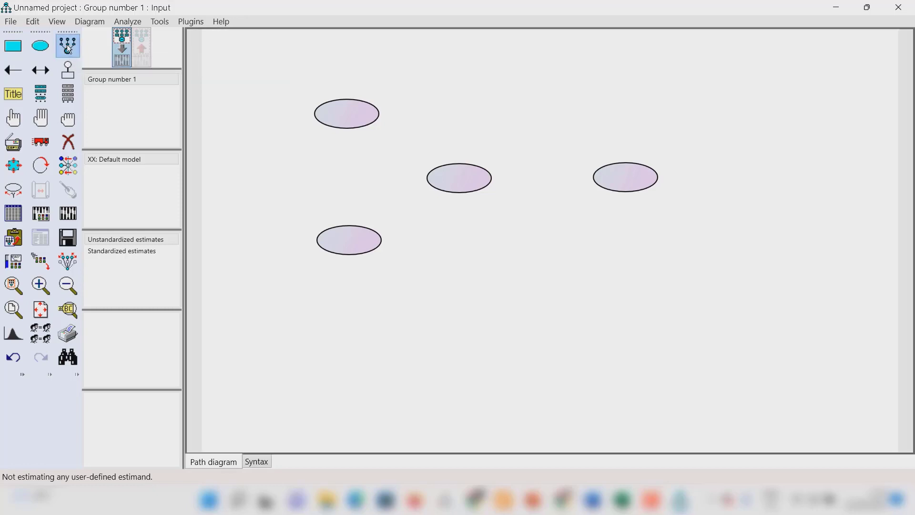
left_click(346, 112)
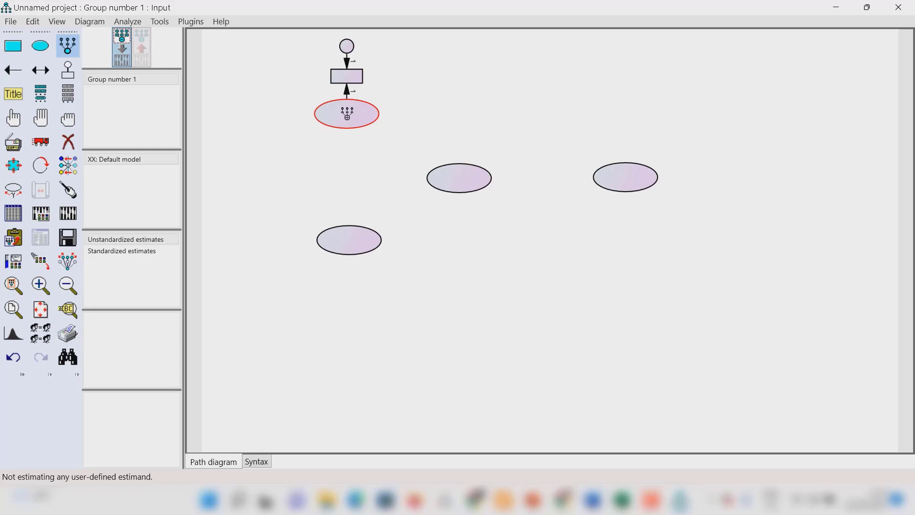
left_click(347, 115)
left_click(347, 114)
left_click(347, 115)
left_click(347, 114)
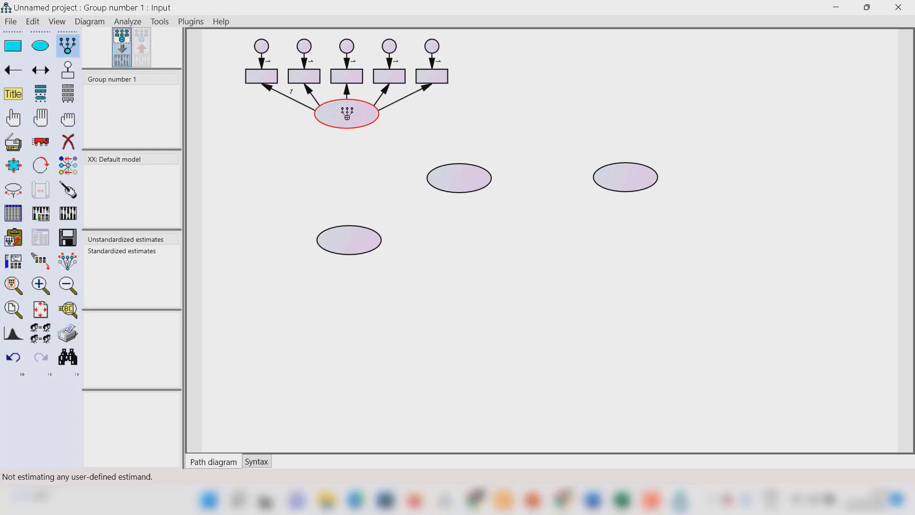
left_click(347, 114)
left_click(347, 114)
left_click(347, 115)
left_click(347, 115)
left_click(347, 115)
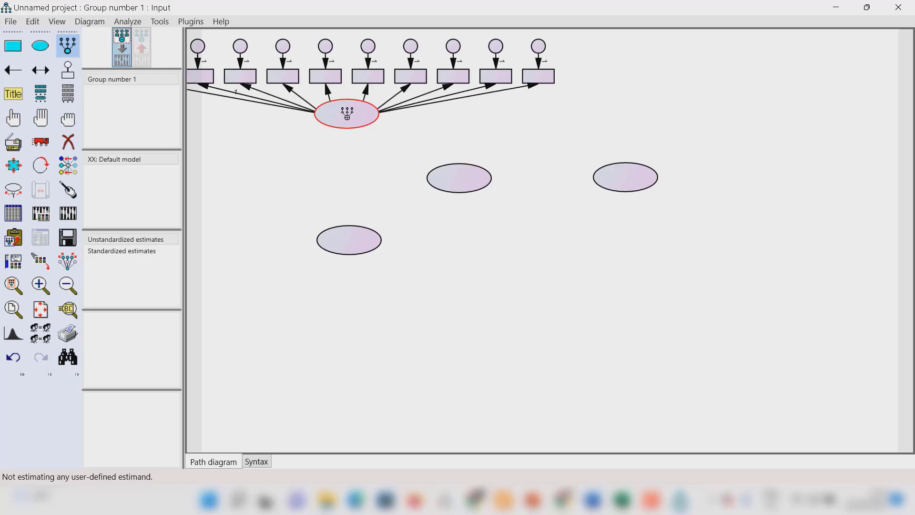
left_click(347, 114)
left_click(347, 114)
left_click(346, 115)
left_click(347, 115)
left_click(347, 114)
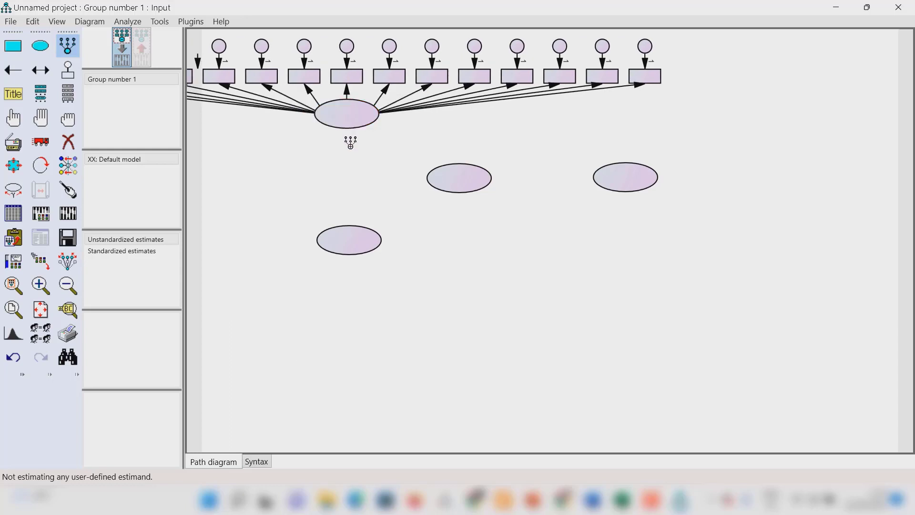
Add 11 indicators with error terms to the lowest latent variable.
left_click(347, 233)
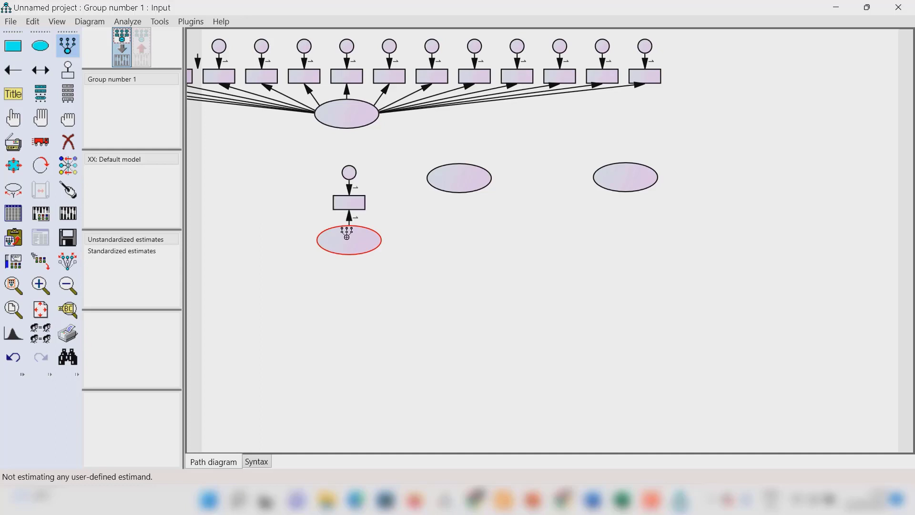
left_click(346, 234)
right_click(347, 238)
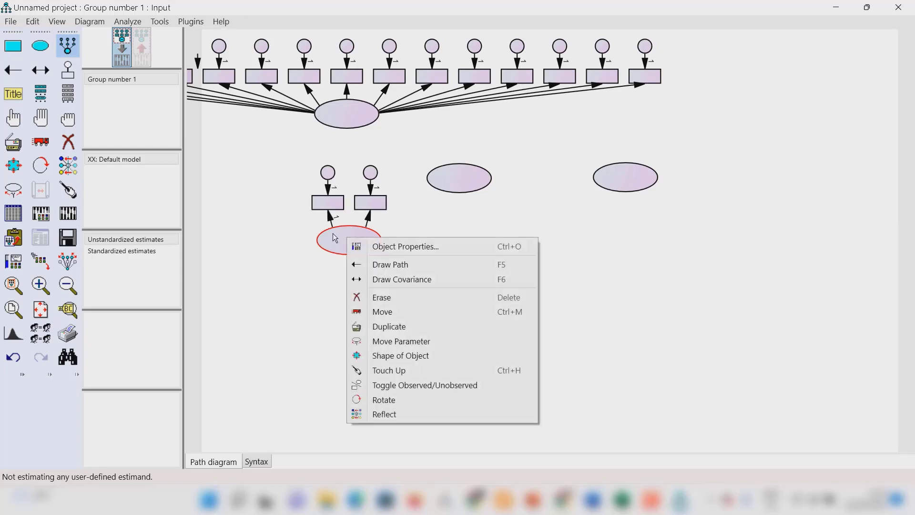
left_click(333, 233)
left_click(333, 232)
left_click(333, 232)
left_click(333, 232)
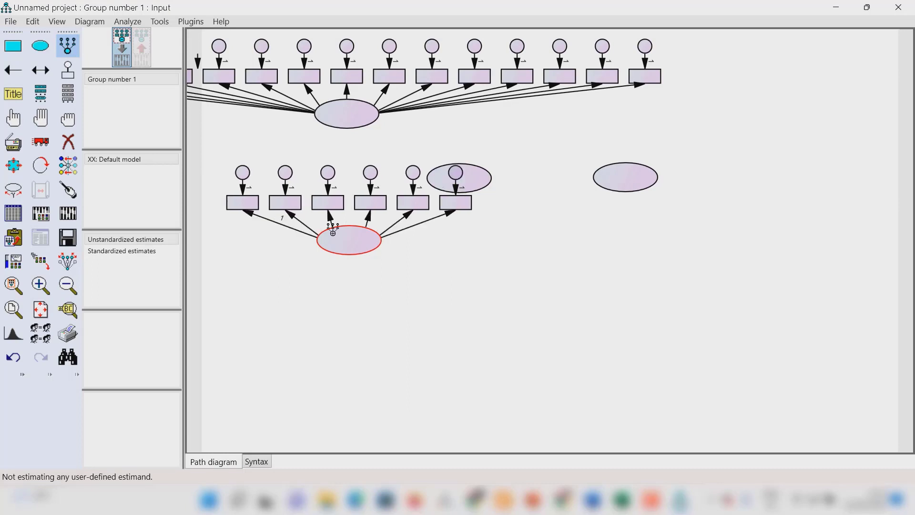
left_click(333, 232)
left_click(332, 232)
left_click(332, 232)
left_click(332, 232)
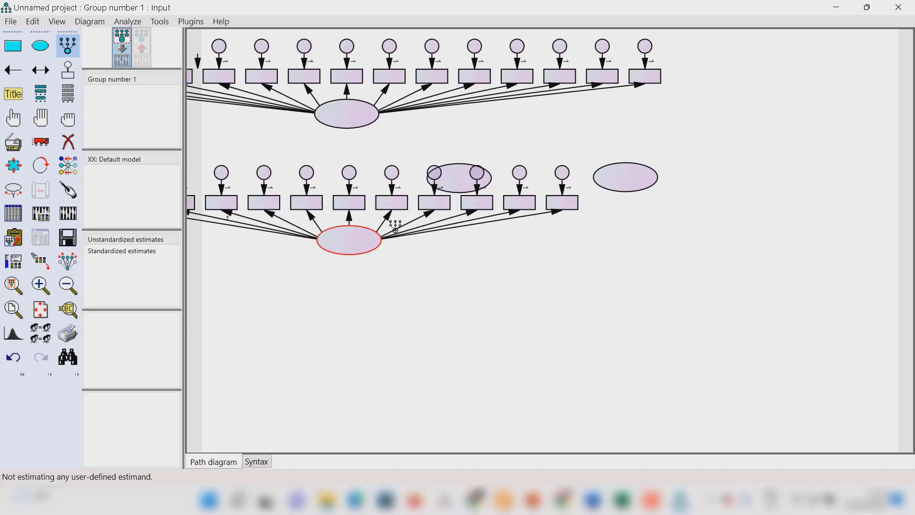
Add four indicators with error terms to the middle latent variable.
left_click(455, 174)
left_click(454, 174)
left_click(454, 174)
left_click(455, 174)
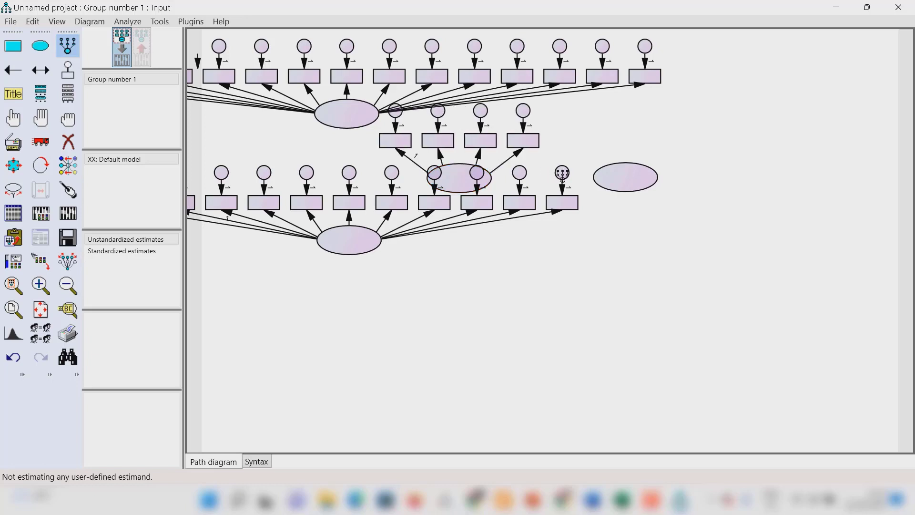
Add four indicators with error terms to the far-right latent variable.
left_click(625, 177)
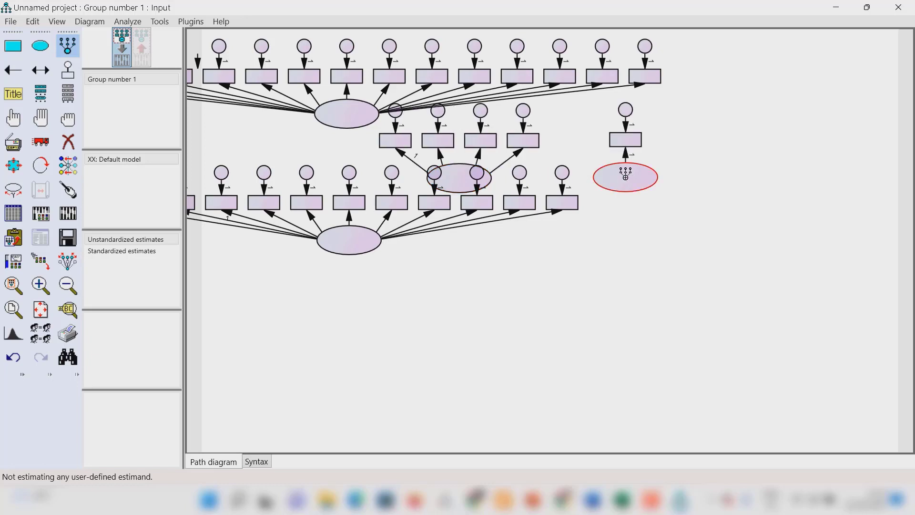
left_click(626, 177)
left_click(625, 176)
left_click(625, 176)
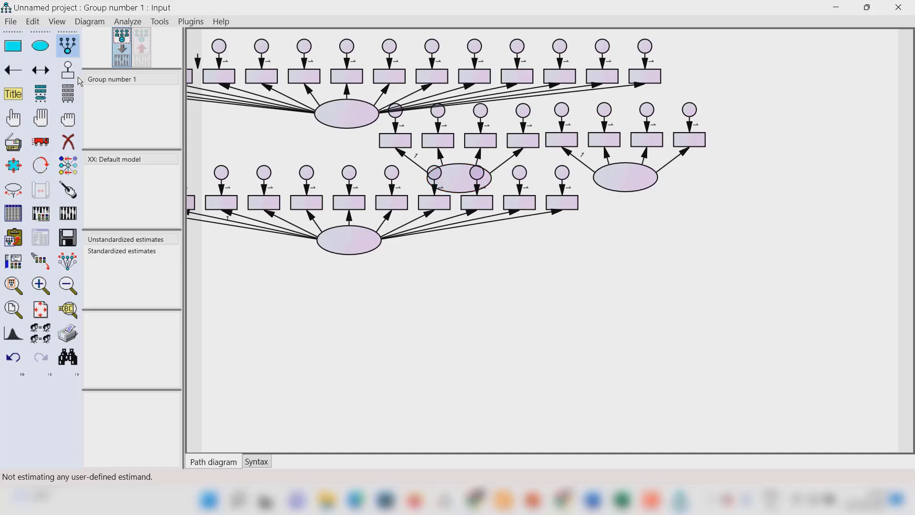
Rotate the indicators below the lowest ellipse, left of the middle one and right of the far-right one, and fit the diagram to the page.
left_click(40, 166)
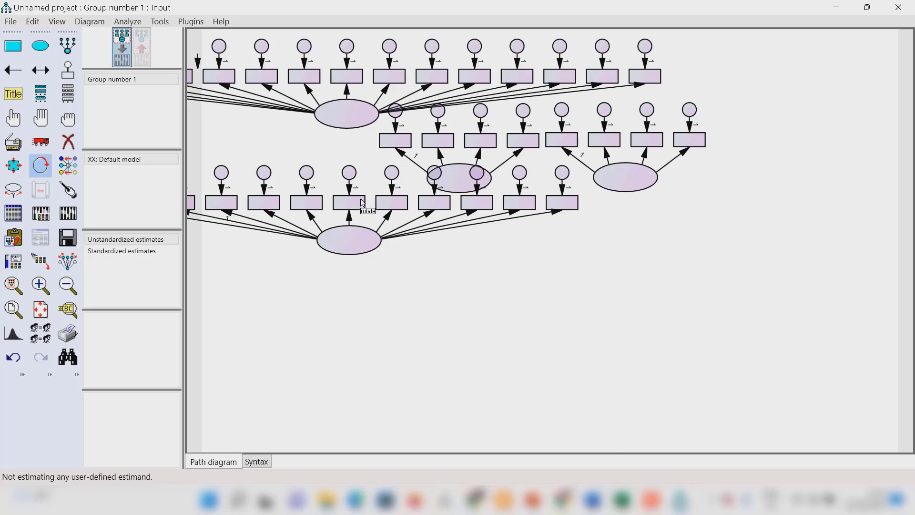
left_click(349, 243)
left_click(350, 242)
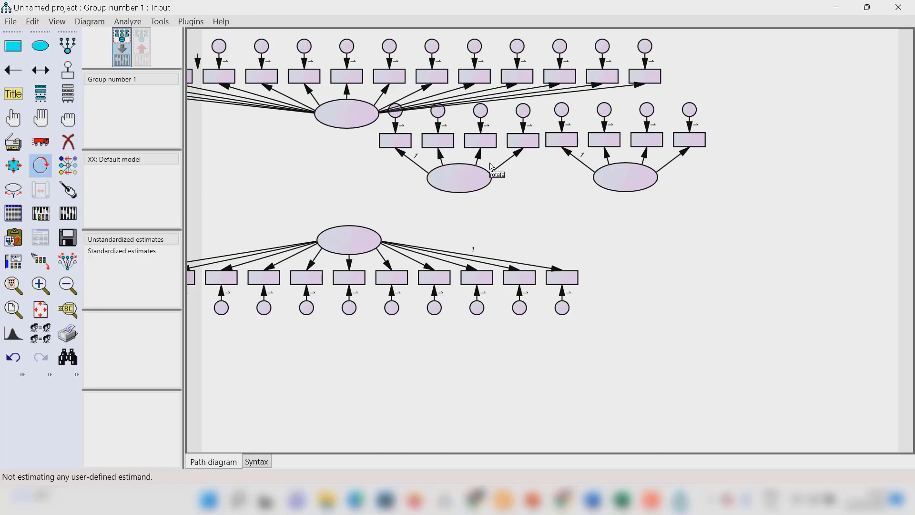
left_click(456, 181)
left_click(455, 183)
left_click(453, 183)
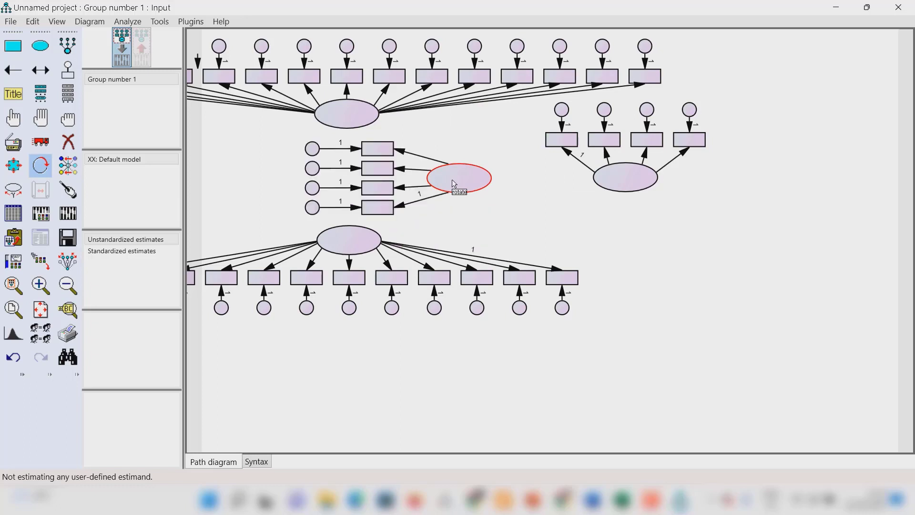
left_click(628, 184)
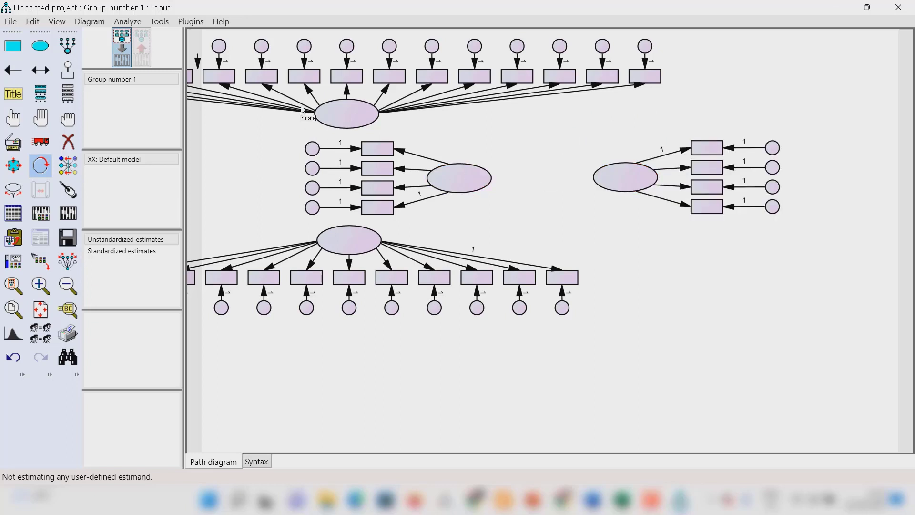
left_click(42, 164)
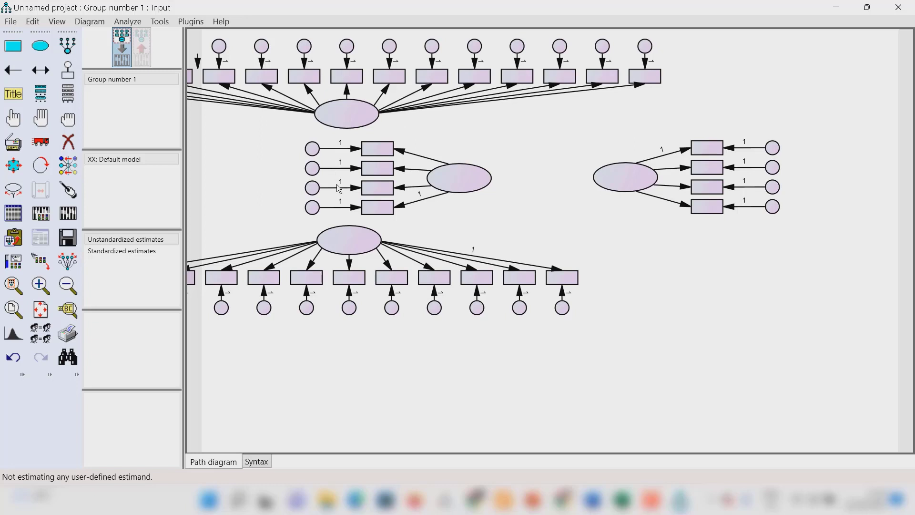
left_click(40, 310)
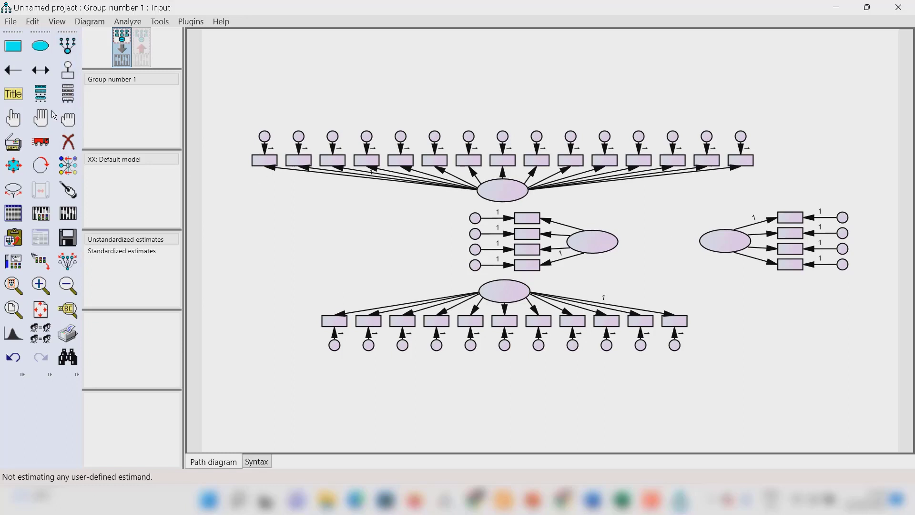
Draw a single-headed path from the uppermost latent variable to the far-right latent variable.
left_click(17, 71)
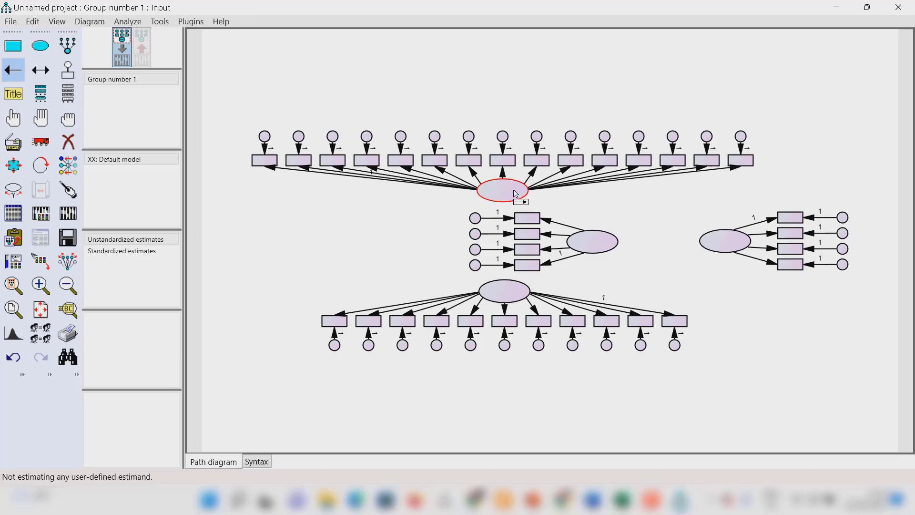
mouse_move(516, 193)
left_mouse_down()
mouse_move(603, 220)
mouse_move(728, 241)
left_mouse_up()
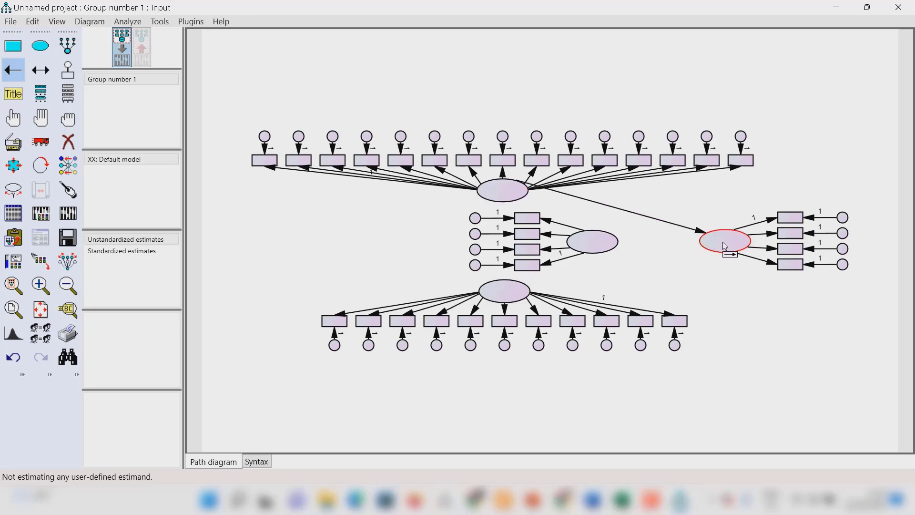
Draw single-headed paths from the lowest and middle latent variables to the far-right one, and from the uppermost and lowest to the middle one.
left_click_drag(510, 289, 725, 244)
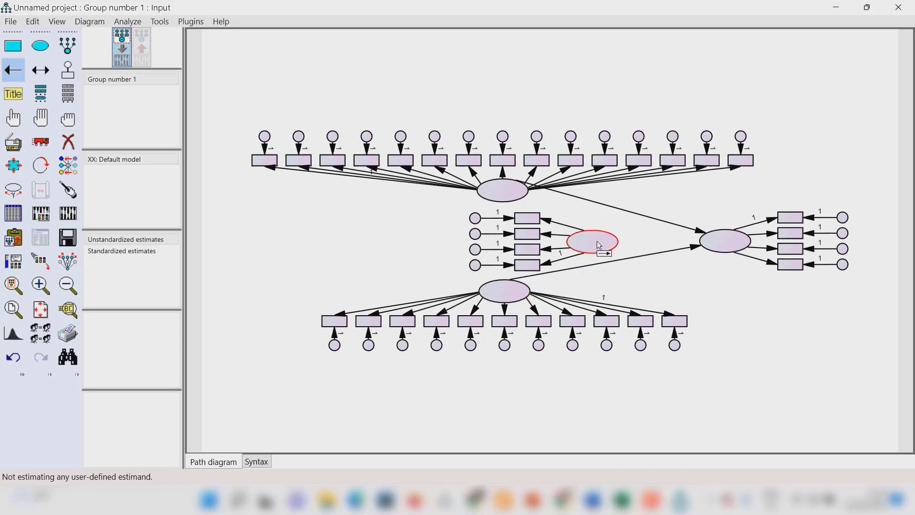
left_click_drag(600, 244, 725, 241)
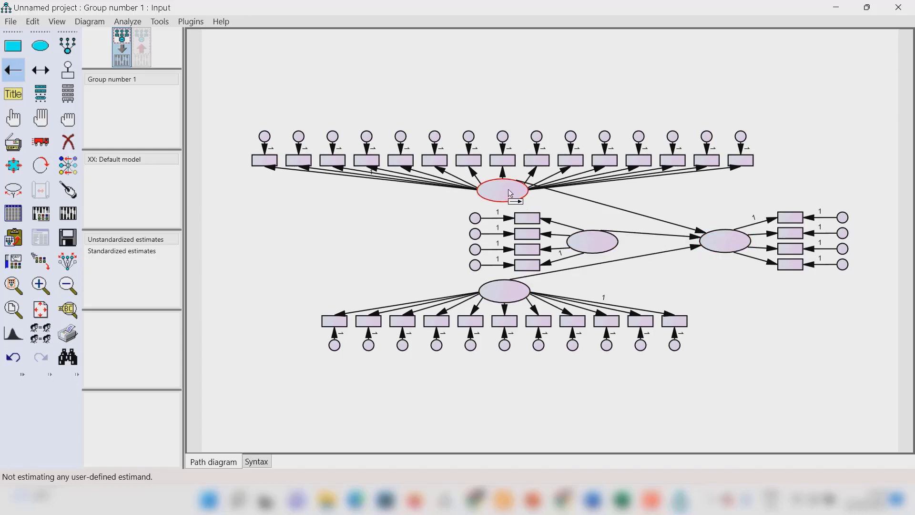
left_click_drag(509, 193, 590, 244)
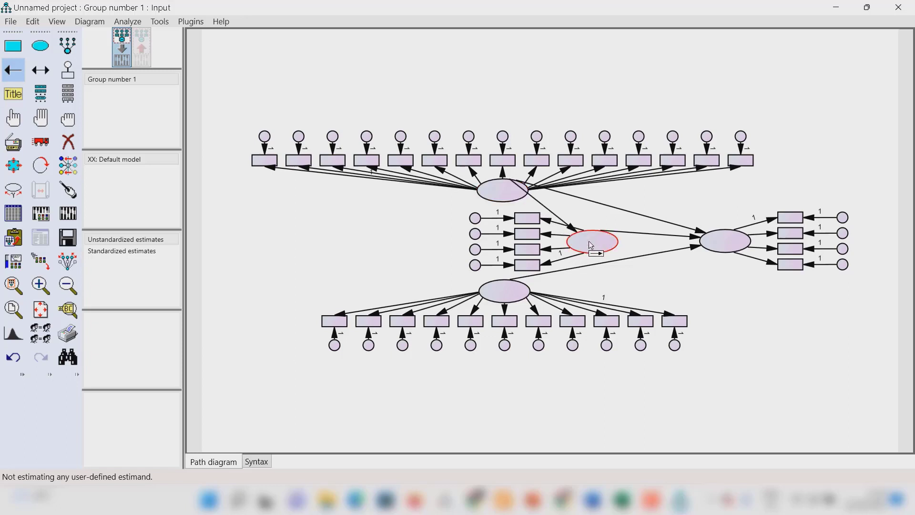
left_click_drag(509, 293, 595, 250)
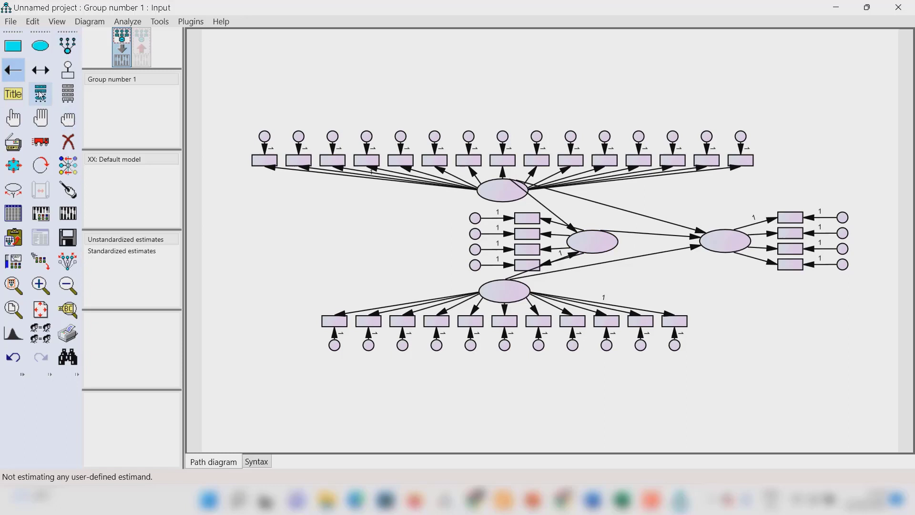
left_click(13, 70)
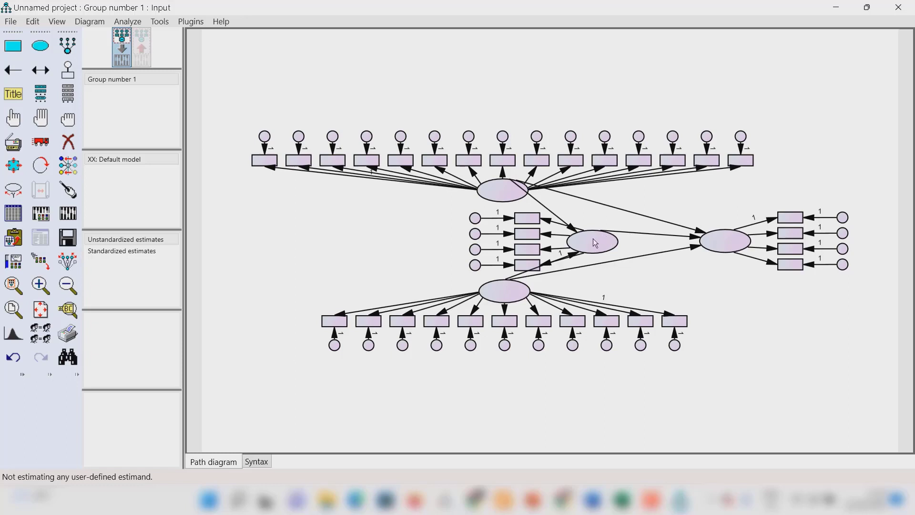
Add a residual variable to the middle and far-right latent variables, rotating the middle one's residual to its upper right.
left_click(67, 71)
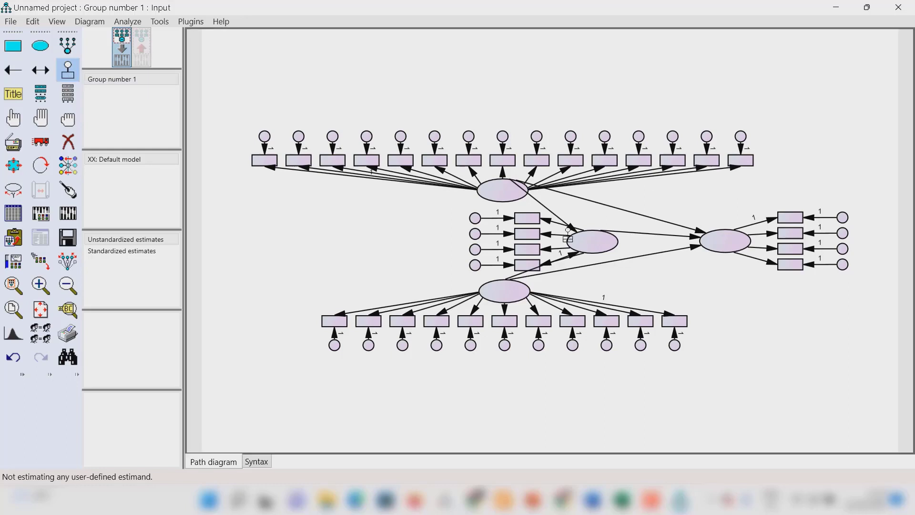
left_click(594, 229)
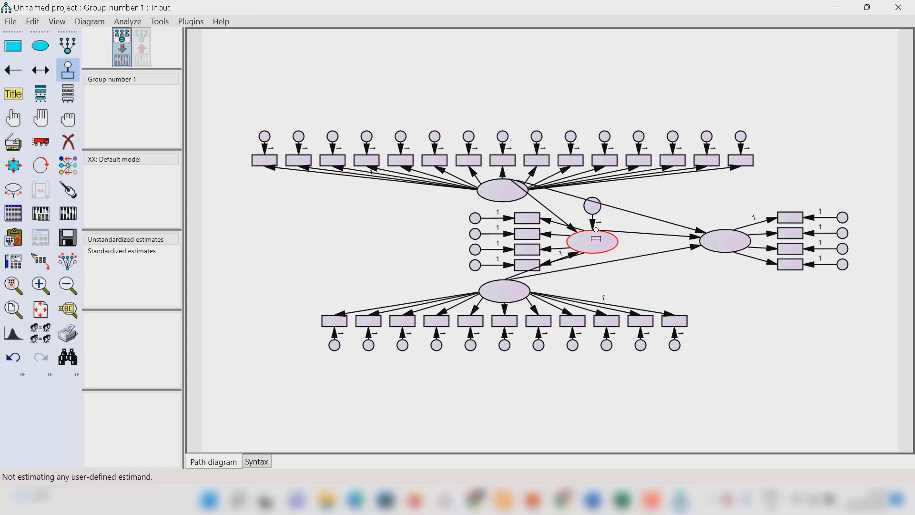
left_click(727, 240)
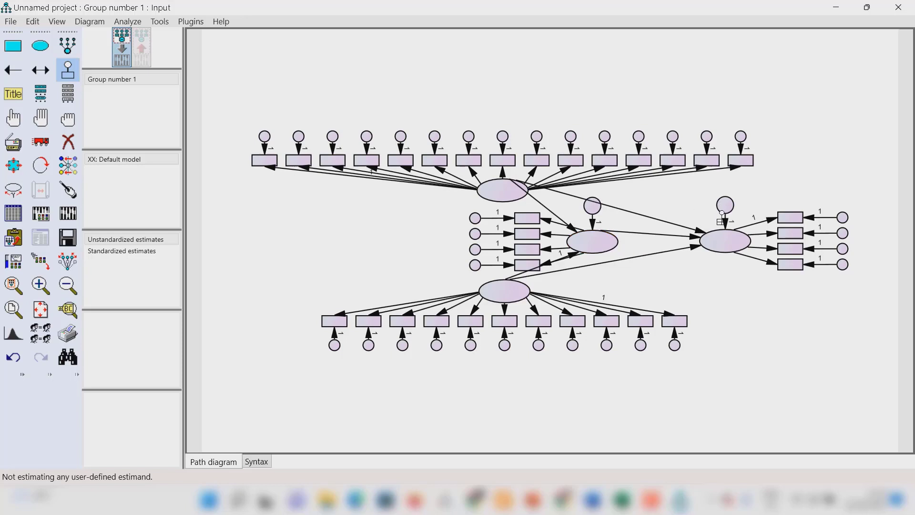
left_click(595, 239)
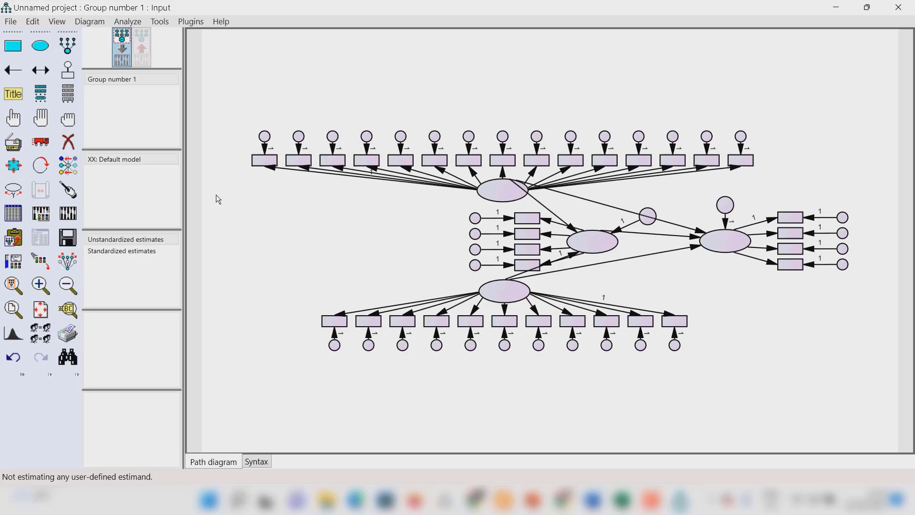
Touch up all four latent variables so their connecting arrows attach neatly to the ellipses.
left_click(73, 193)
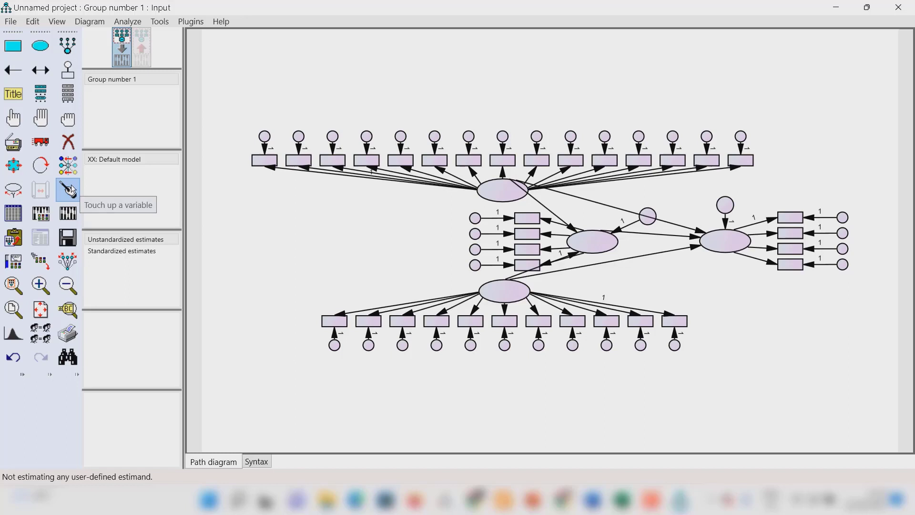
left_click(591, 248)
left_click(736, 244)
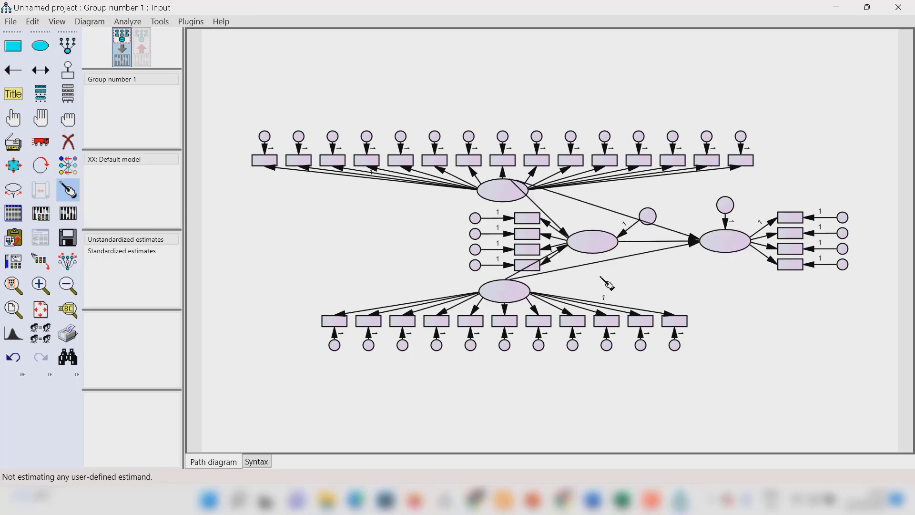
left_click(506, 289)
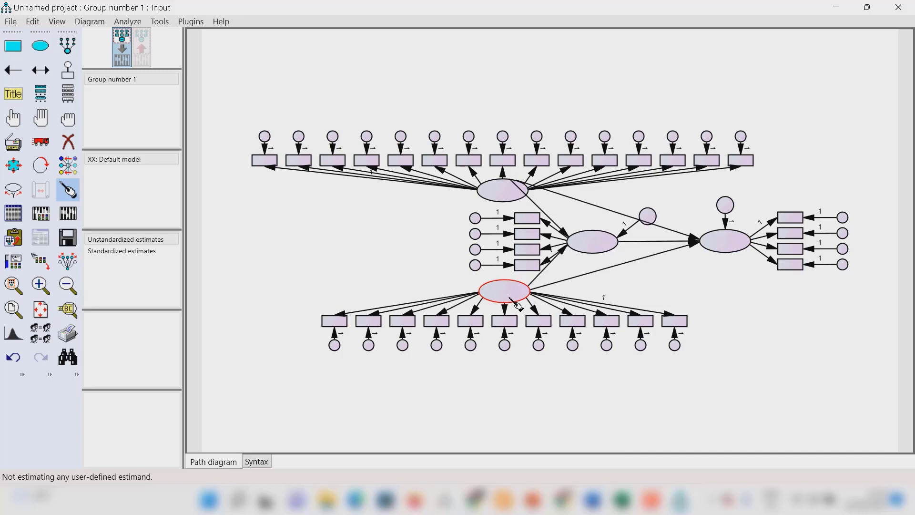
left_click(517, 194)
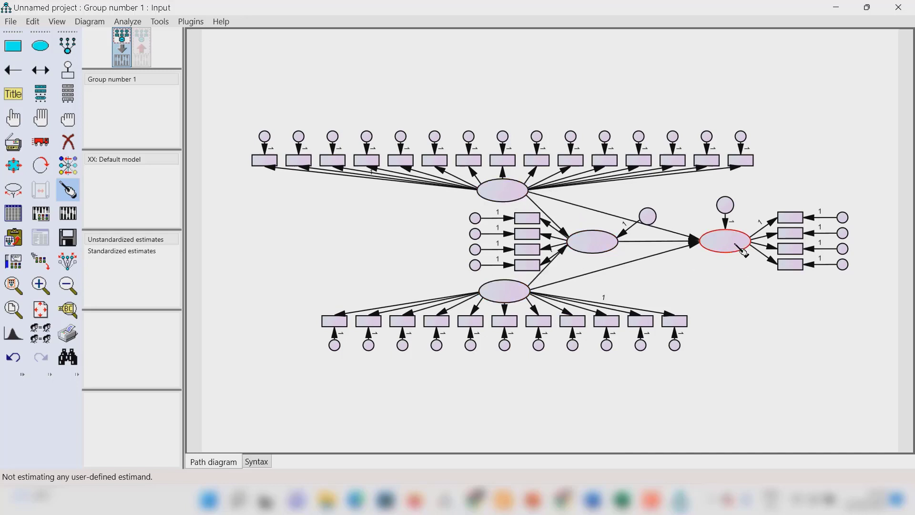
left_click(71, 191)
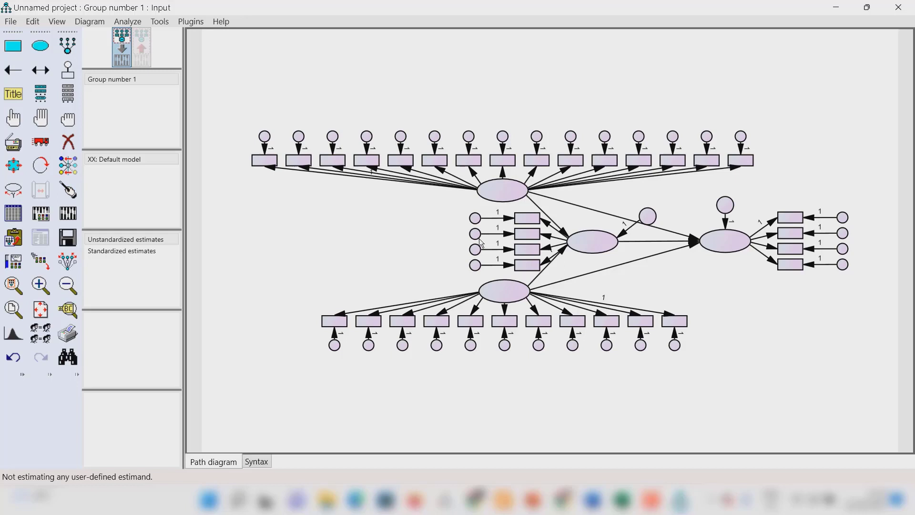
Set the font size of the uppermost latent variable to 12.
double_click(503, 190)
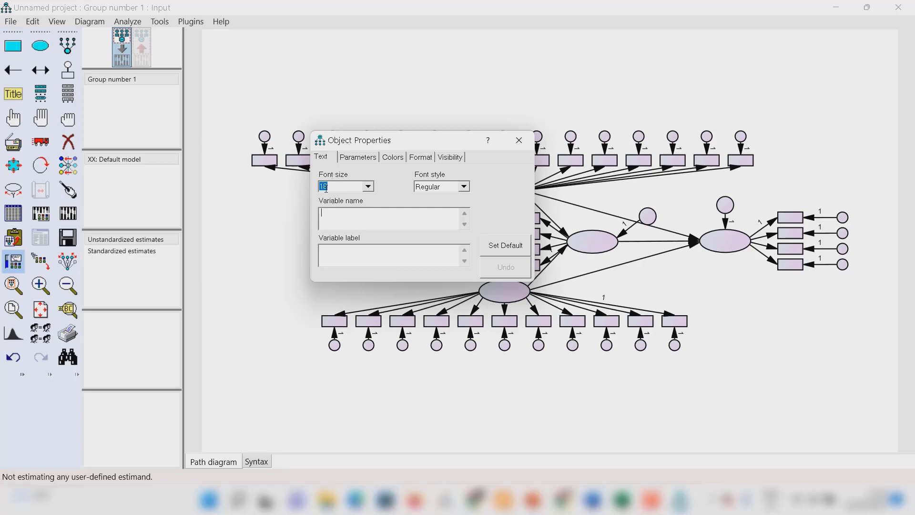
left_click(368, 186)
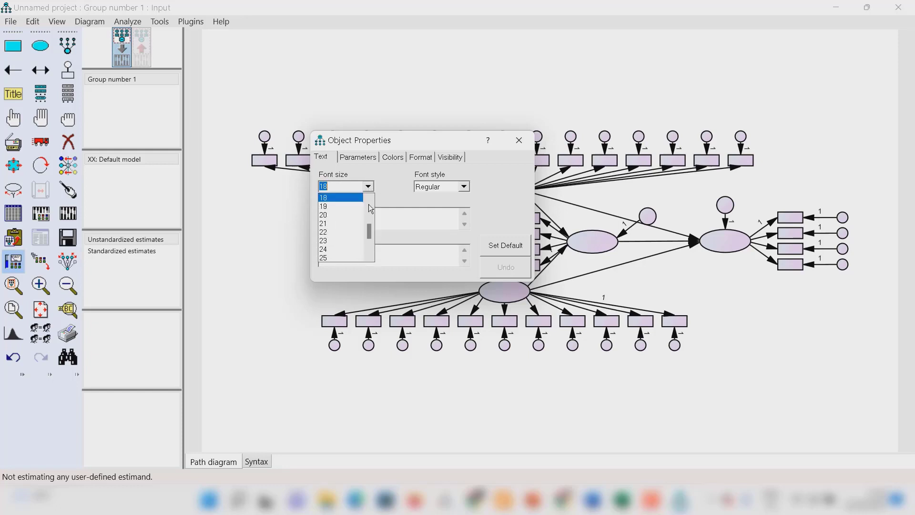
scroll(370, 208, "up", 3)
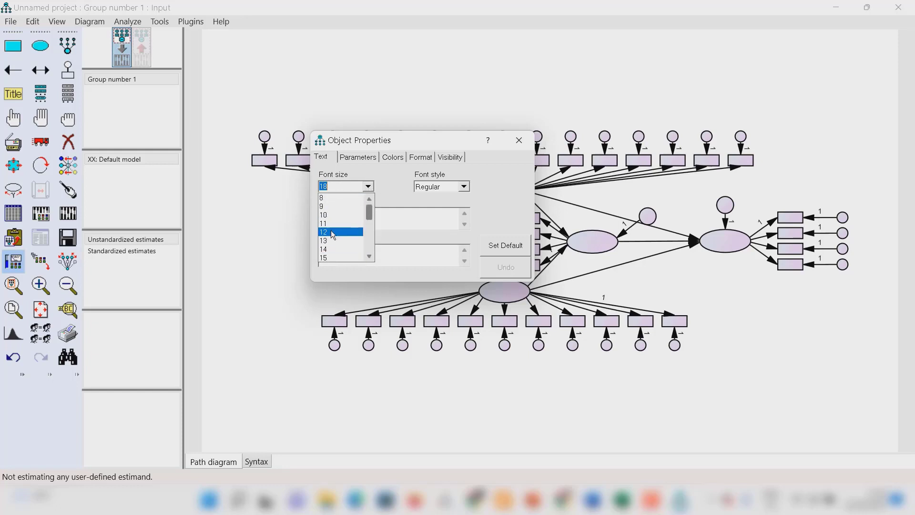
left_click(331, 231)
Name the uppermost latent variable "Kualitas Layanan", with the two words on separate lines.
left_click(354, 219)
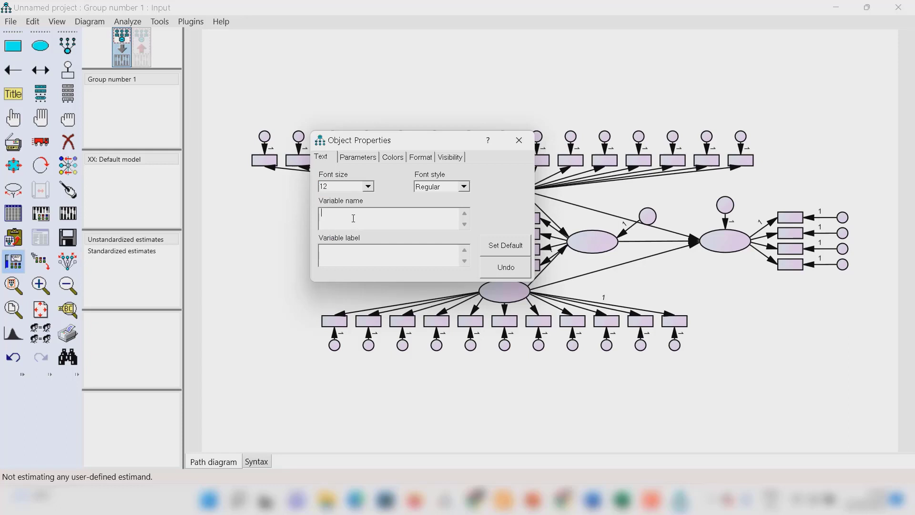
type("Kualitas")
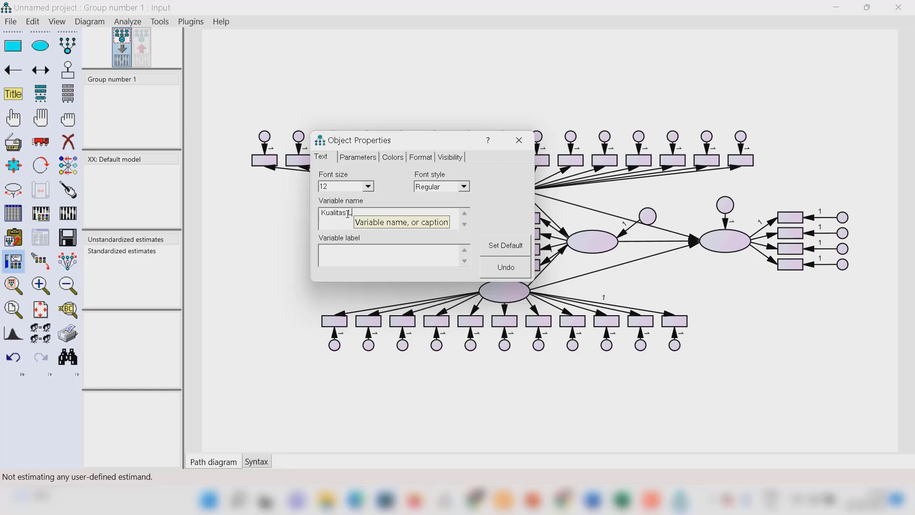
type("ayanan")
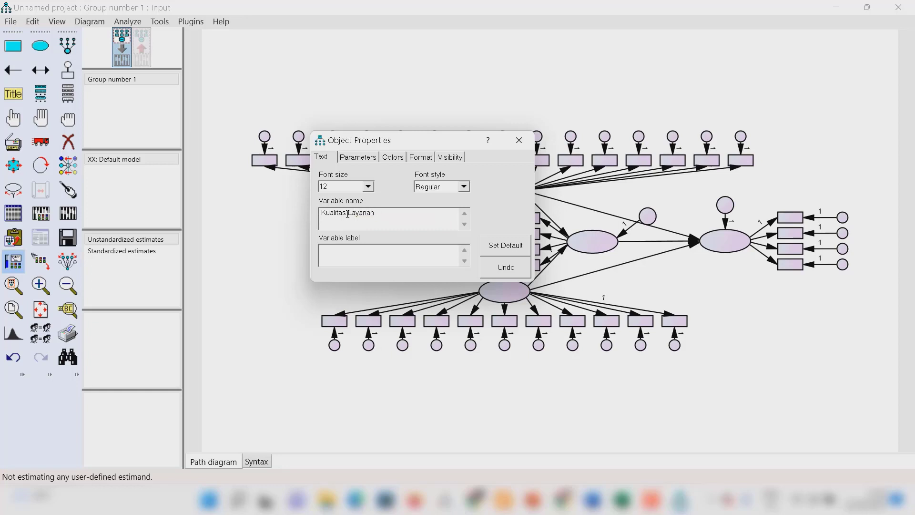
key("BackSpace")
key("BackSpace")
key("BackSpace")
key("BackSpace")
key("BackSpace")
key("BackSpace")
type("Layana")
left_click(519, 140)
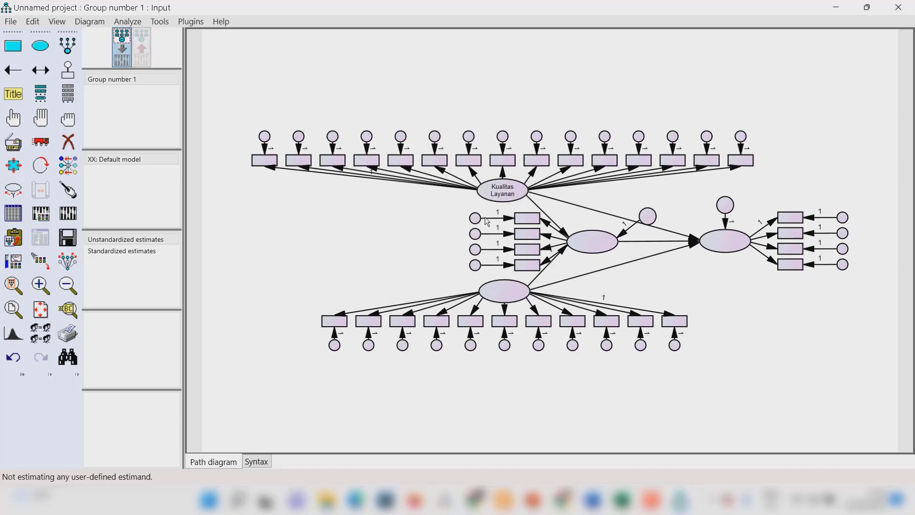
Name the lowest latent variable "Brand Trust" on two lines, with font size 12.
double_click(505, 292)
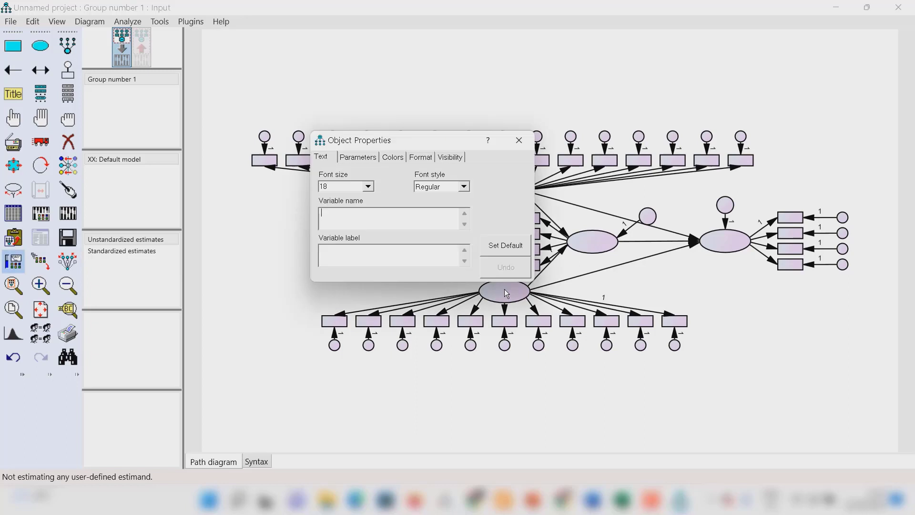
double_click(349, 187)
key("BackSpace")
left_click(346, 214)
type("Brand Trust")
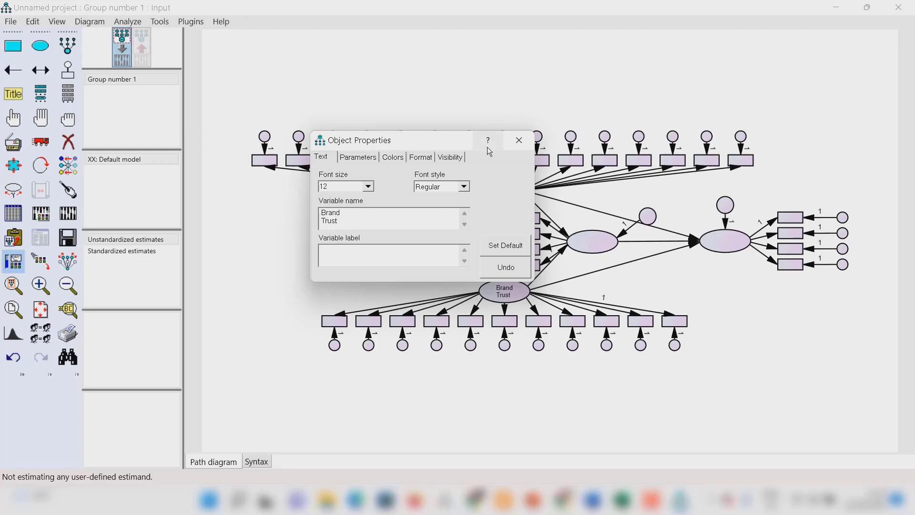
left_click(518, 142)
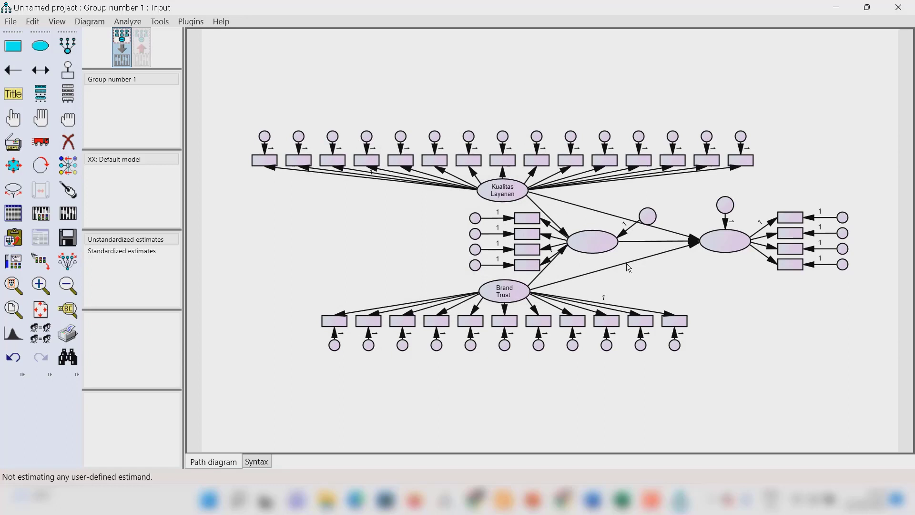
Name the middle latent variable "Brand image" on two lines, with font size 12.
double_click(595, 248)
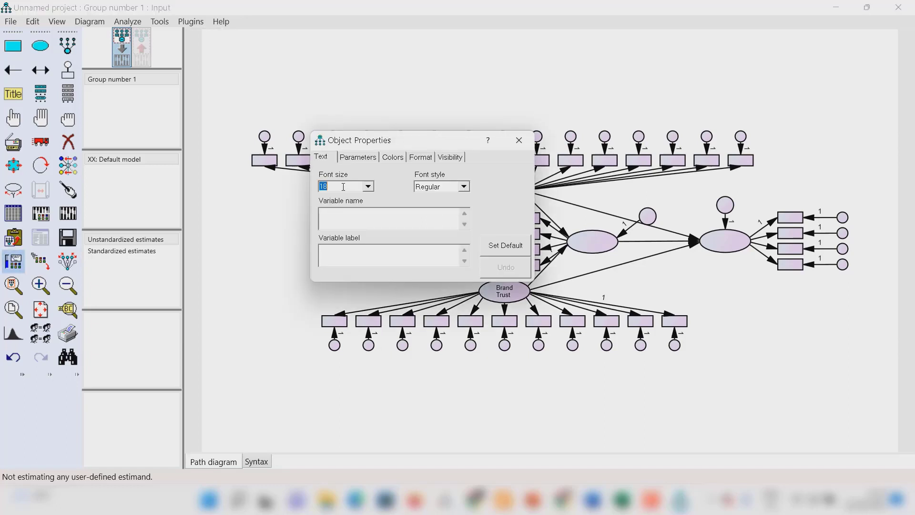
left_click(340, 217)
type("Brand")
key("Return")
type("image")
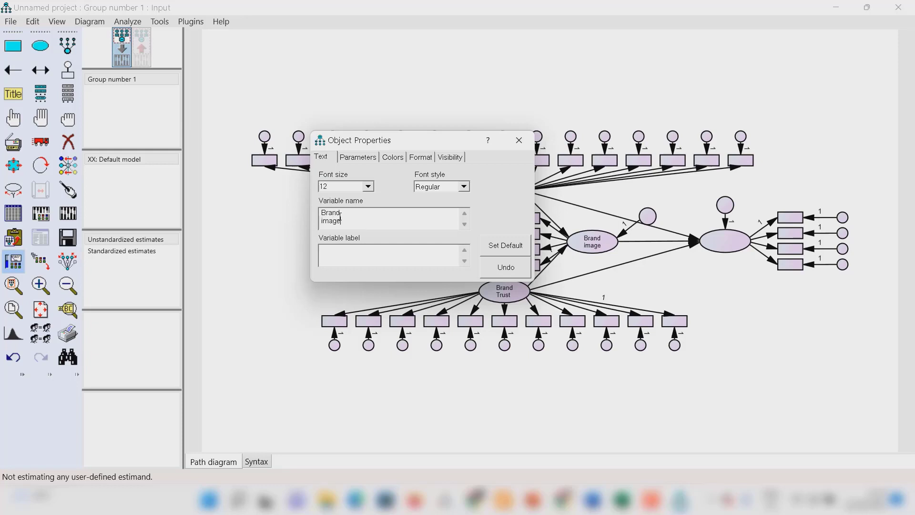
left_click(518, 141)
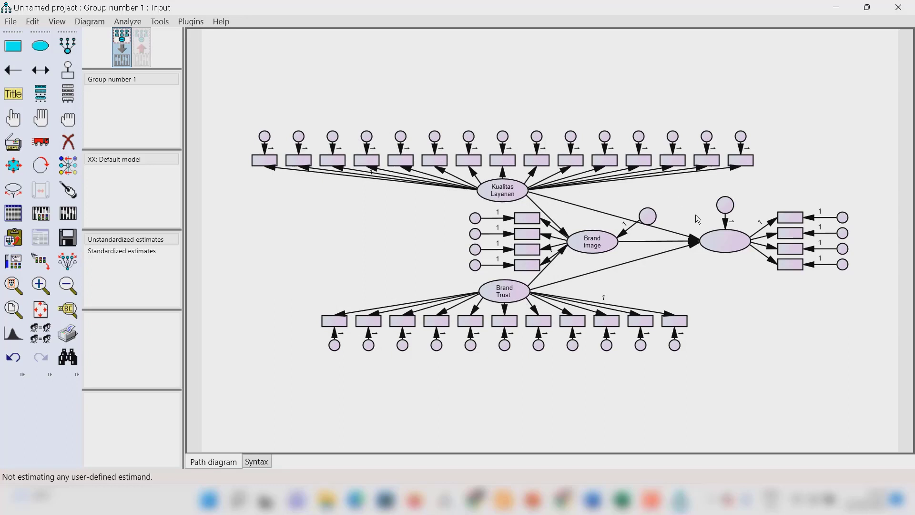
Name the far-right latent variable "Loyalitas Nasabah" on two lines, with font size 12.
double_click(723, 245)
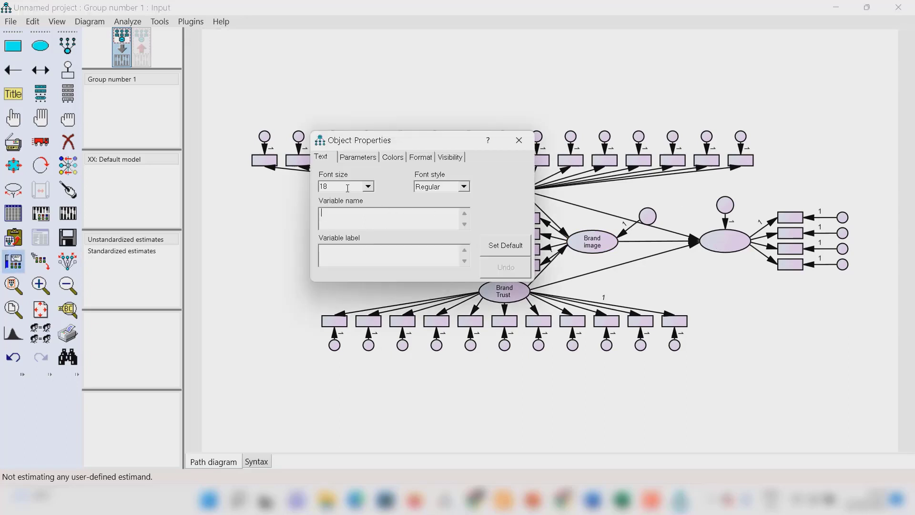
type("1")
left_click(348, 211)
type("Loyalitas")
type(" Ko")
key("BackSpace")
key("BackSpace")
type("Nasabah")
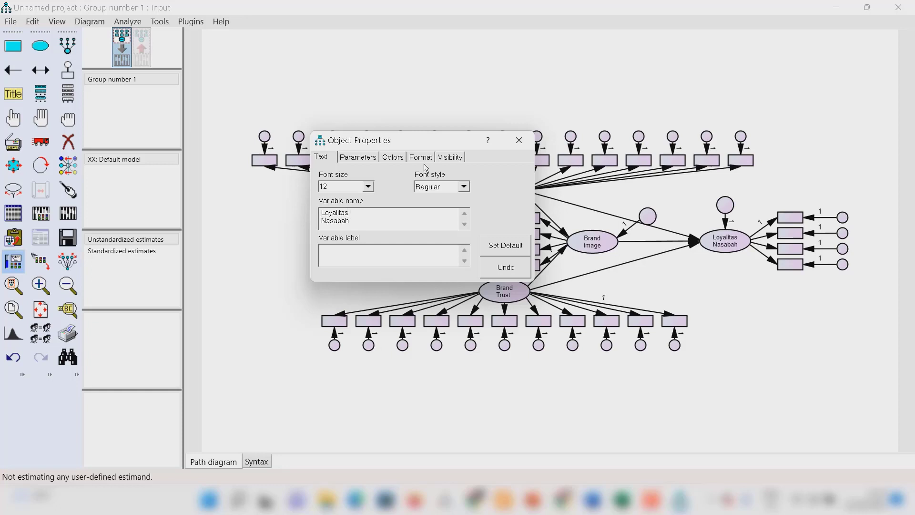
left_click(518, 140)
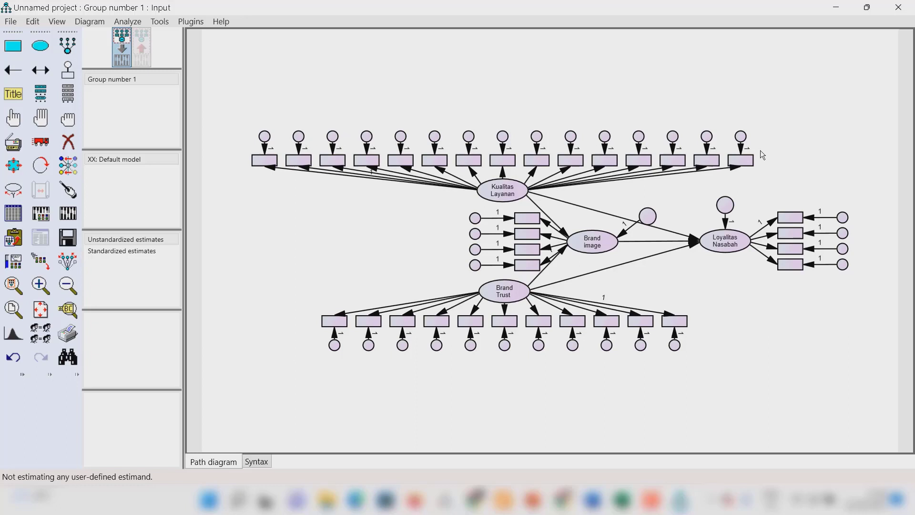
Name all remaining unobserved variables automatically with the Name Unobserved Variables plugin.
left_click(190, 22)
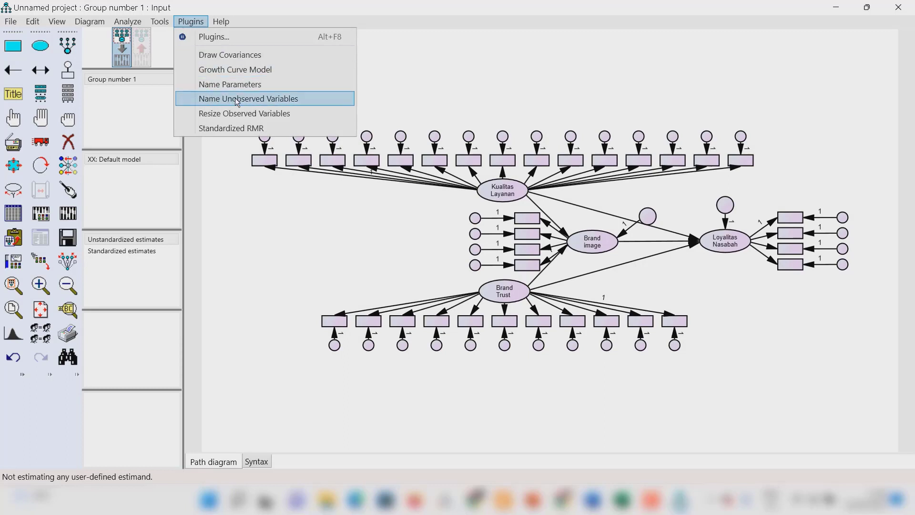
left_click(285, 100)
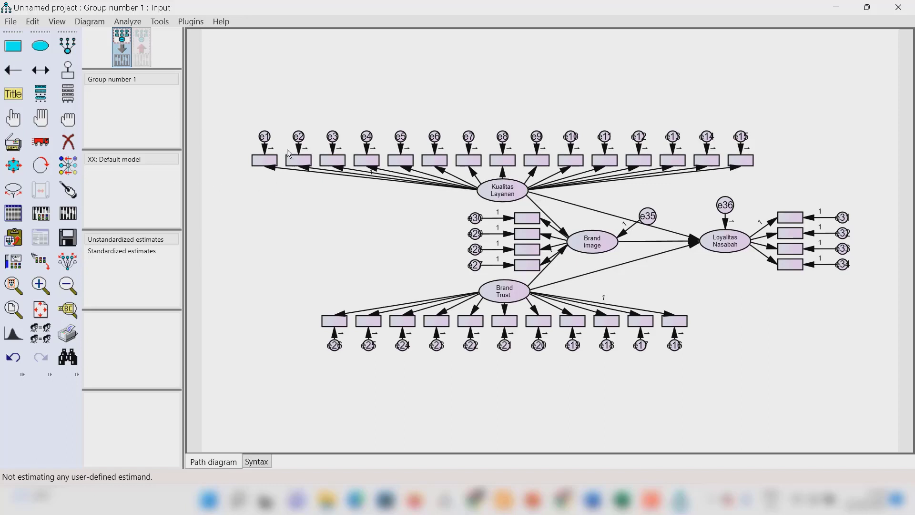
Link Group number 1 to the SPSS data file Untitled1.sav from the Downloads folder.
left_click(14, 217)
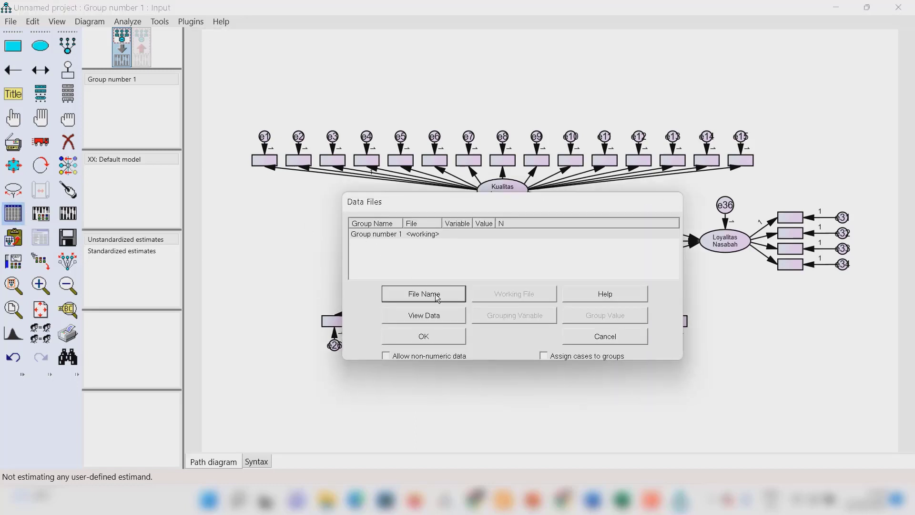
left_click(426, 293)
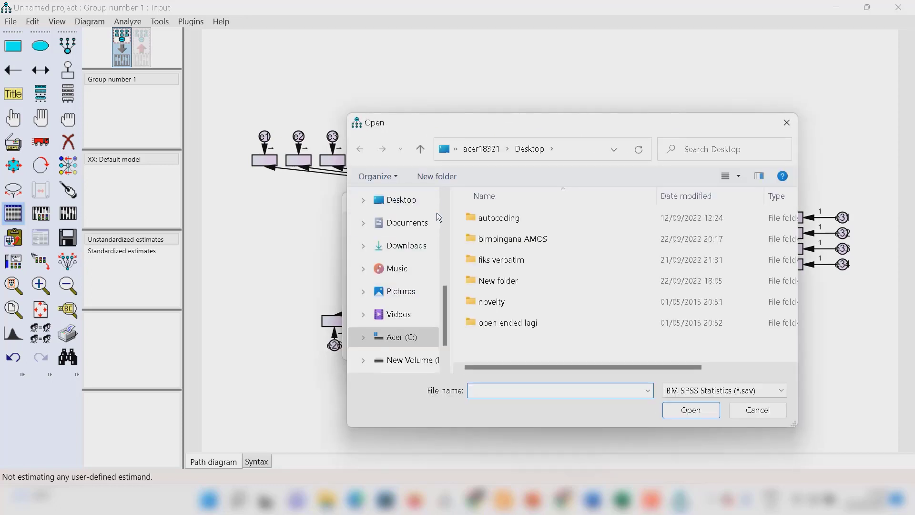
scroll(446, 215, "up", 5)
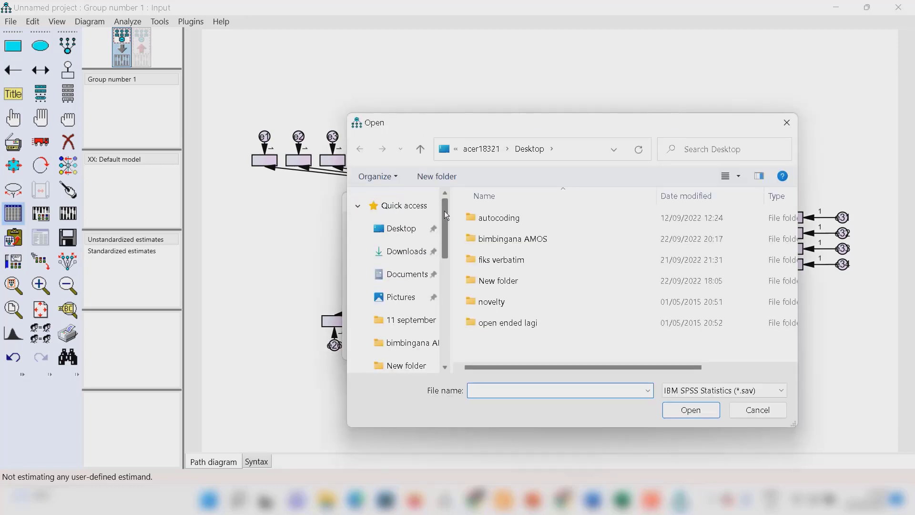
left_click(408, 255)
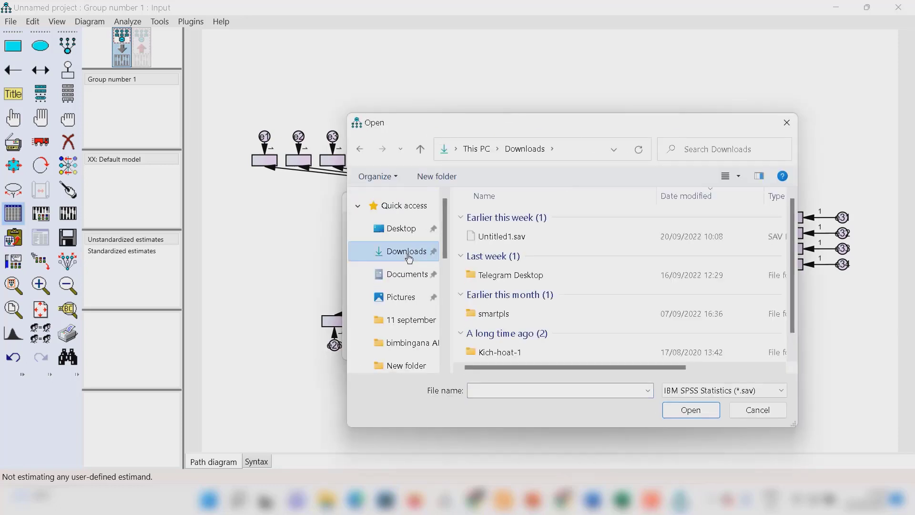
left_click(509, 239)
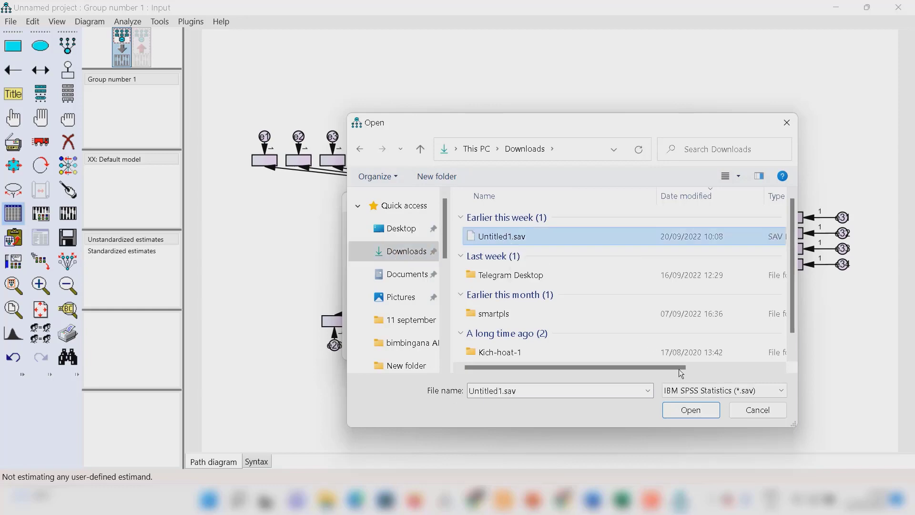
left_click(691, 410)
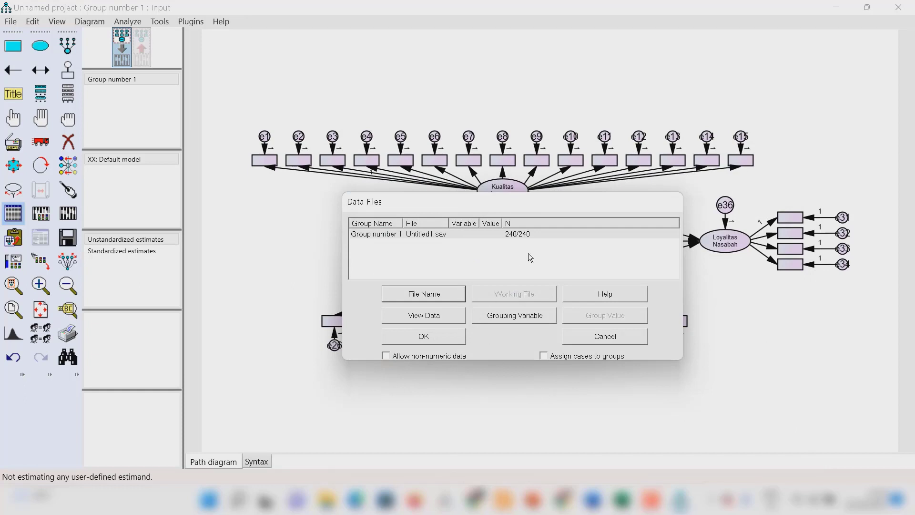
left_click(420, 336)
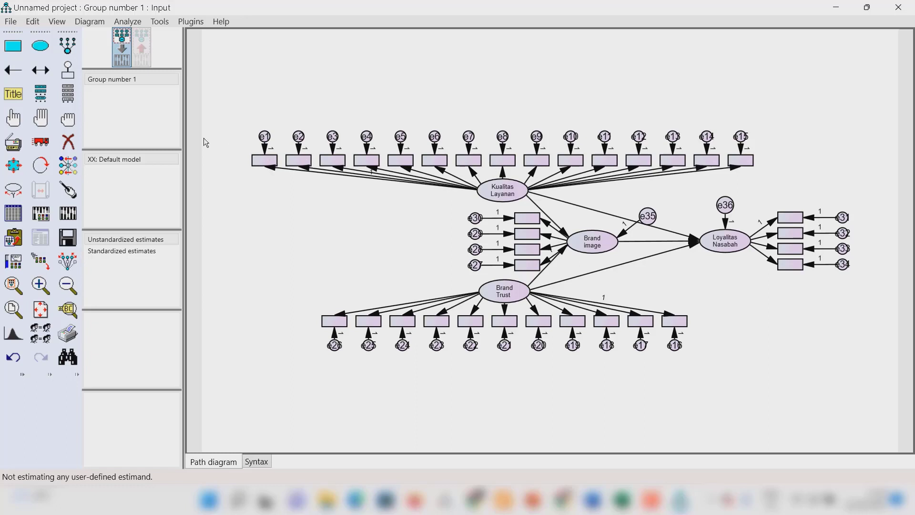
Show the variables in the dataset and assign KL1, KL2 and KL3 to the Kualitas Layanan indicators with residuals e1 to e3.
left_click(68, 95)
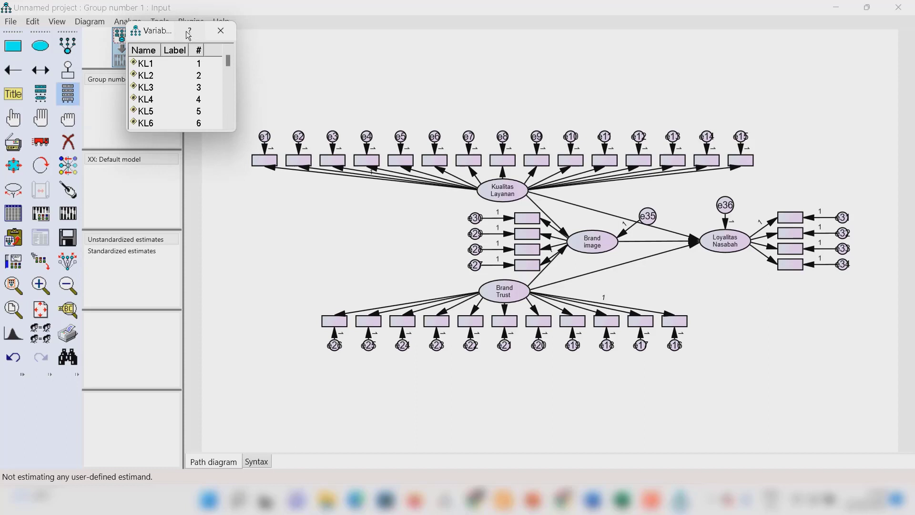
left_click_drag(177, 29, 248, 29)
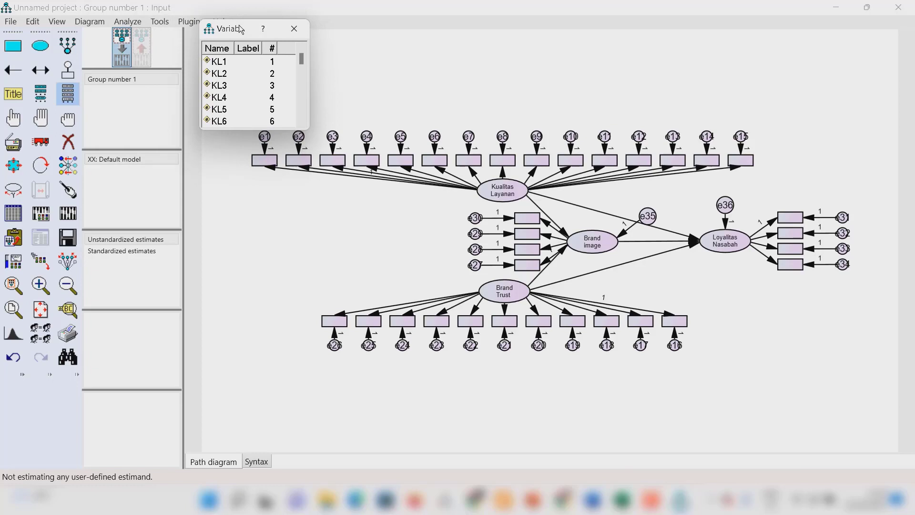
left_click(217, 63)
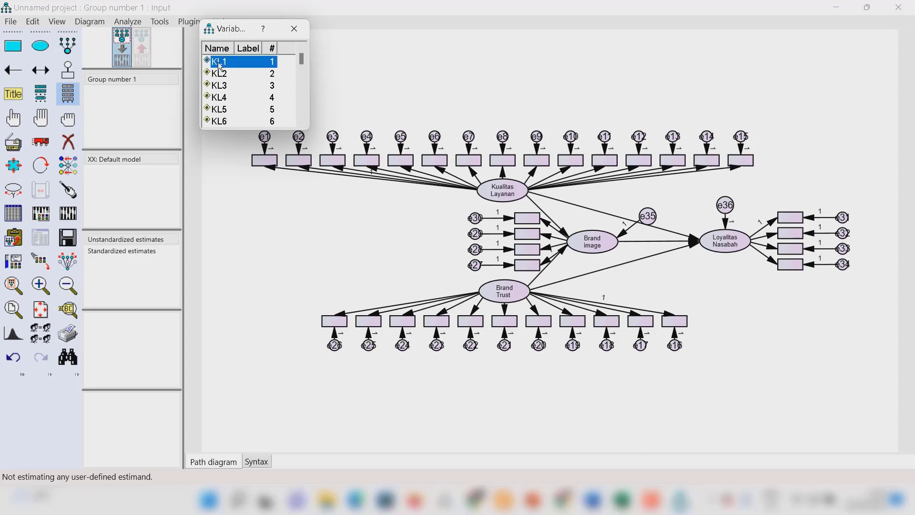
left_click_drag(220, 66, 265, 164)
left_click(222, 77)
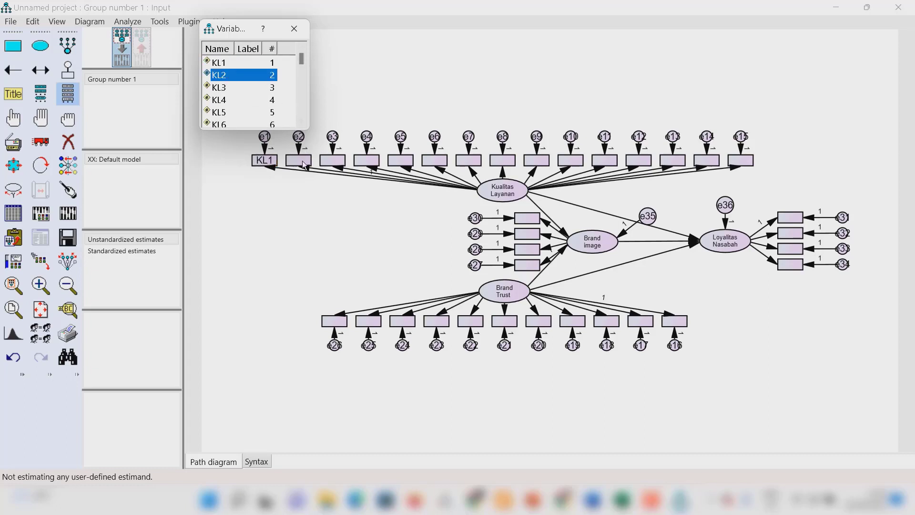
left_click_drag(223, 77, 298, 164)
left_click(223, 90)
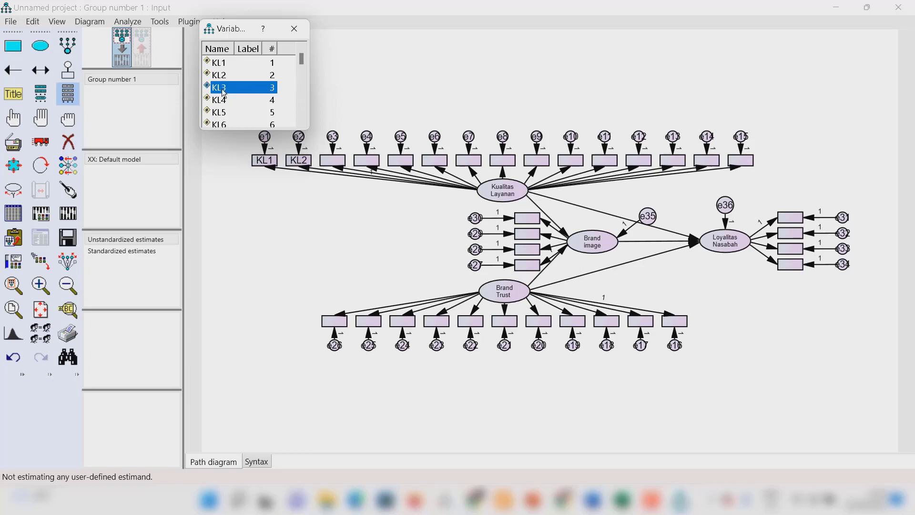
left_click_drag(223, 92, 333, 162)
left_click_drag(333, 162, 334, 163)
left_click(225, 100)
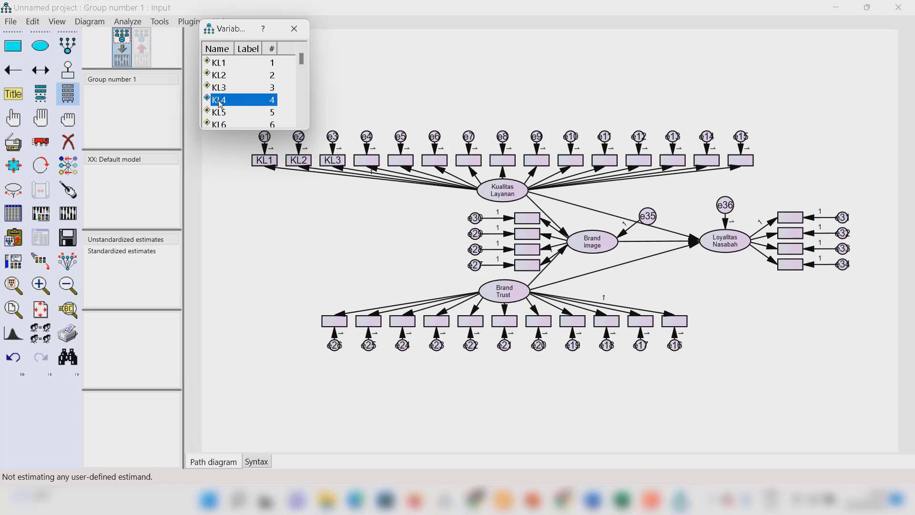
left_click_drag(220, 104, 341, 149)
left_click_drag(342, 151, 347, 153)
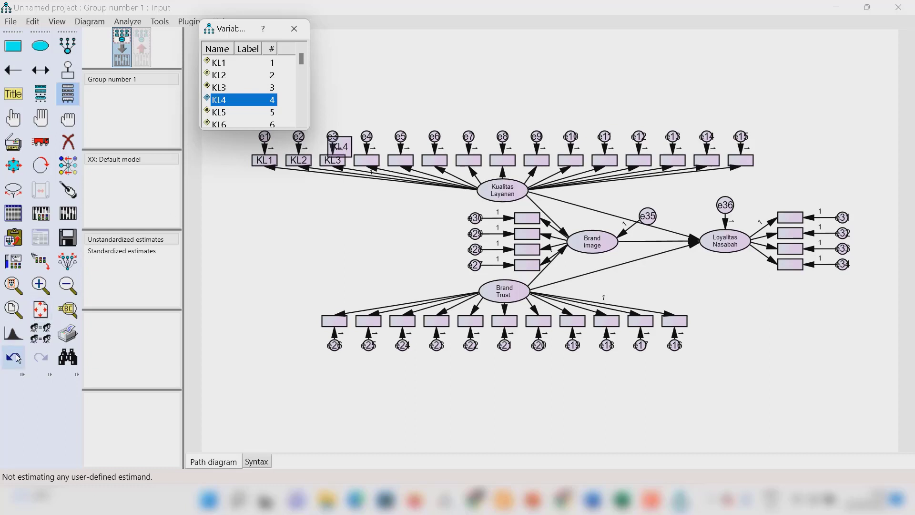
left_click(15, 357)
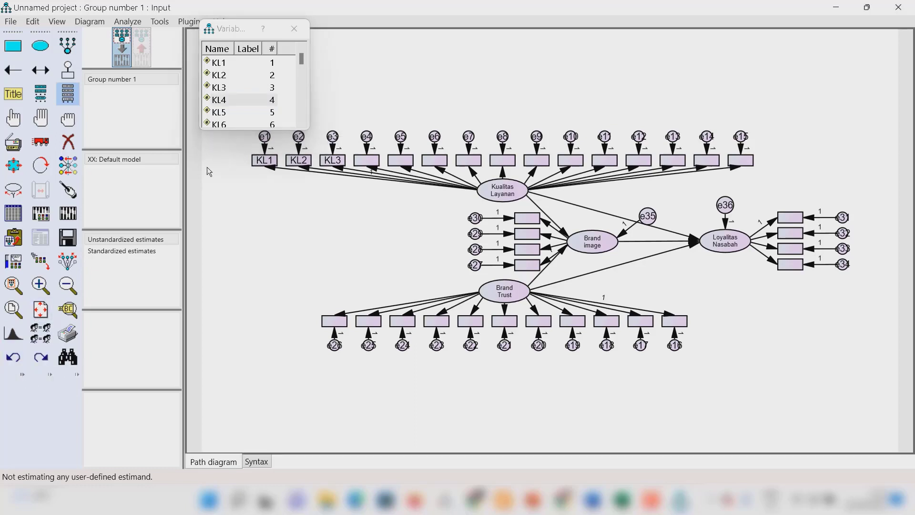
Assign dataset variables KL4 and KL5 to the Kualitas Layanan indicators with residuals e4 and e5.
left_click(224, 101)
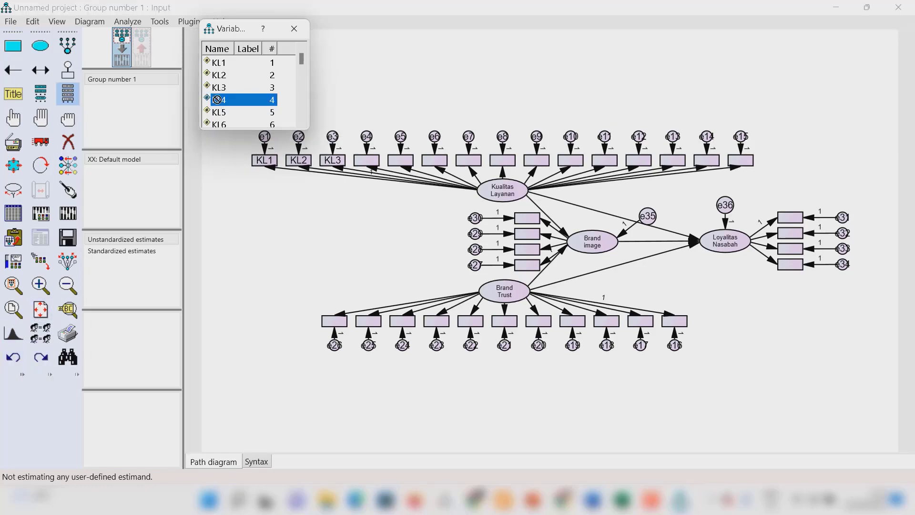
left_click_drag(224, 102, 368, 168)
left_click_drag(367, 165, 368, 165)
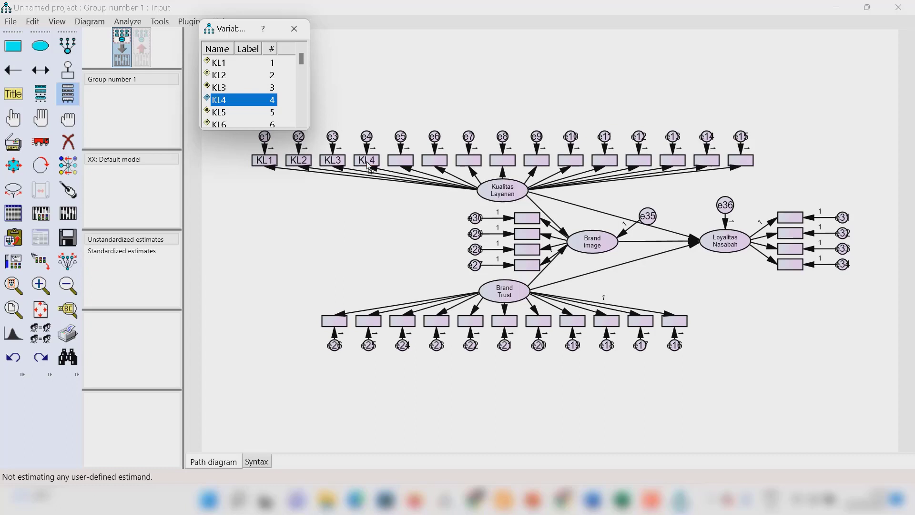
left_click_drag(223, 114, 404, 167)
Assign dataset variables KL7, KL8, KL9 and KL10 to the Kualitas Layanan indicators with residuals e6 to e9.
left_click(225, 123)
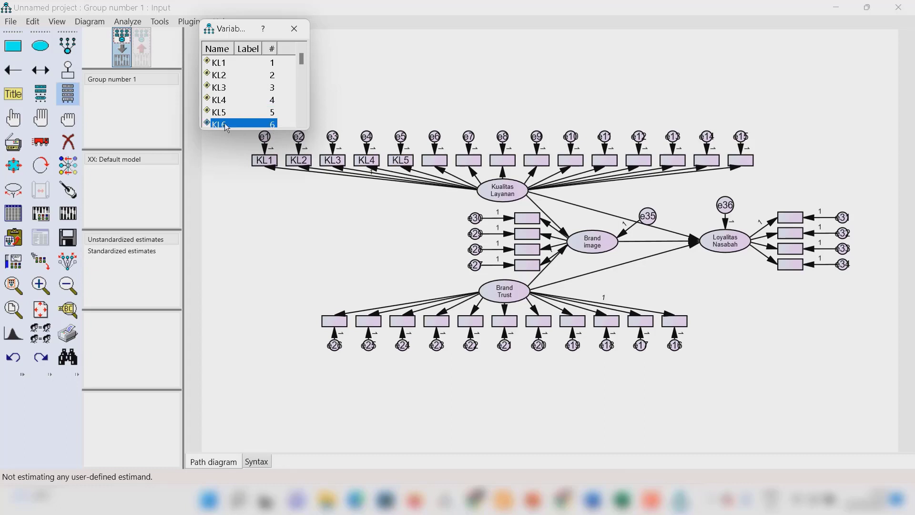
left_click_drag(227, 128, 434, 166)
left_click(301, 123)
left_click(301, 122)
left_click(301, 122)
left_click(220, 89)
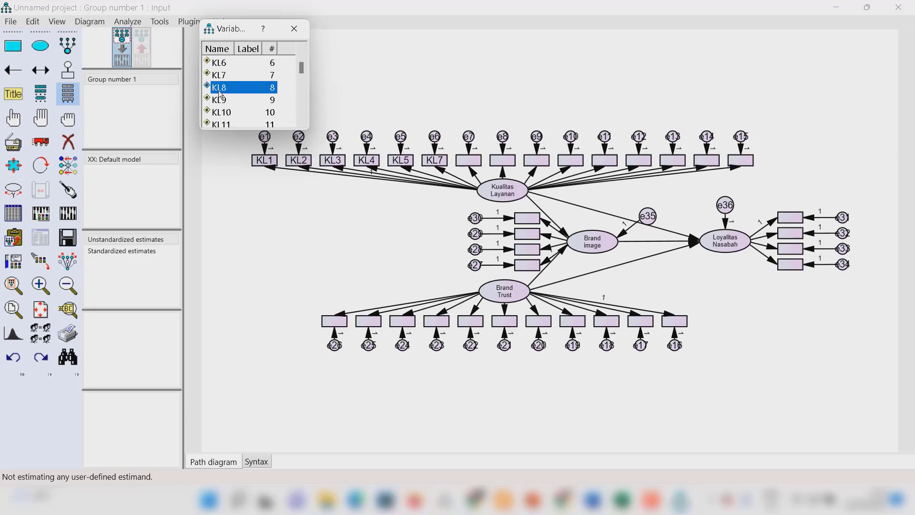
left_click_drag(220, 94, 483, 167)
left_click(227, 102)
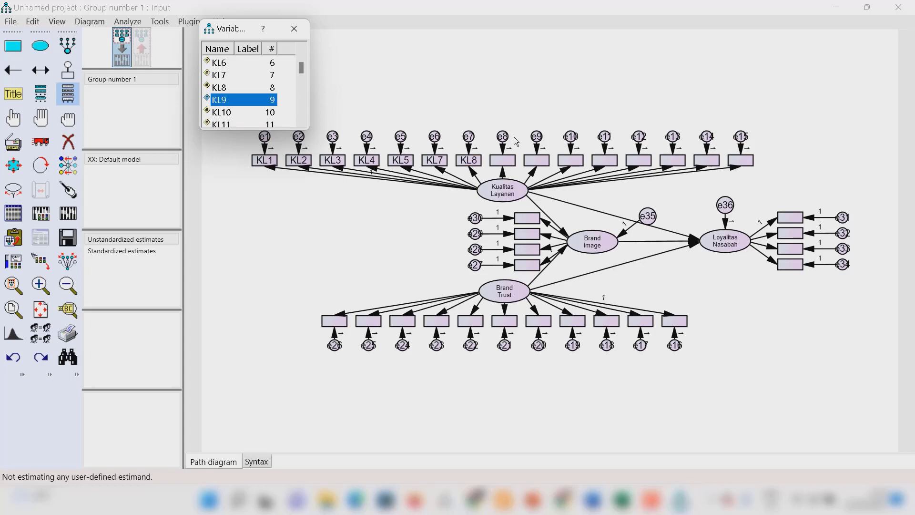
left_click_drag(222, 101, 504, 162)
left_click(220, 115)
left_click_drag(220, 116, 542, 162)
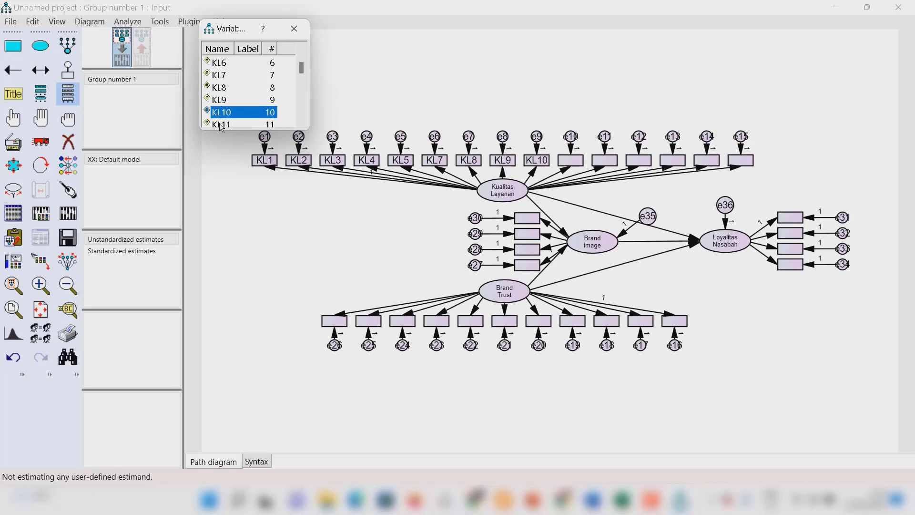
Assign dataset variables KL11, KL12 and KL13 to the Kualitas Layanan indicators with residuals e10 to e12.
left_click_drag(222, 124, 566, 159)
left_click_drag(223, 119, 572, 160)
left_click_drag(226, 124, 601, 162)
left_click(222, 124)
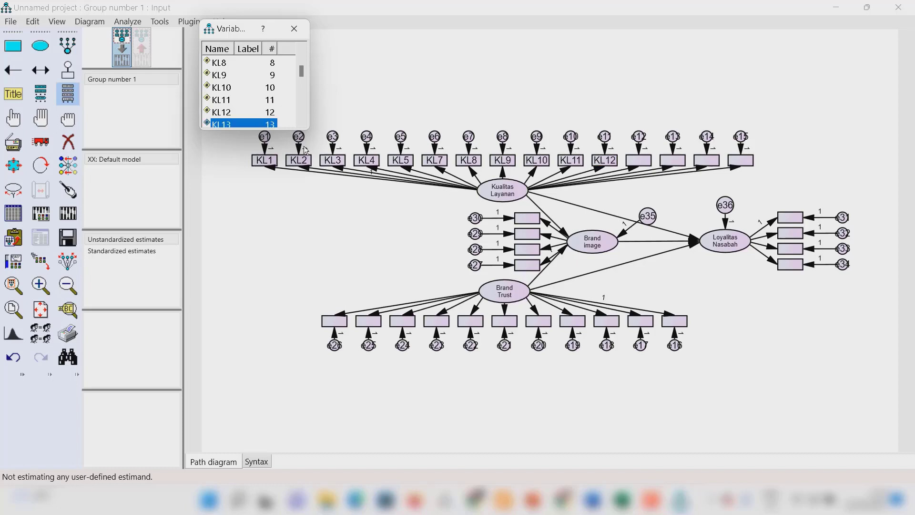
left_click_drag(222, 115, 644, 162)
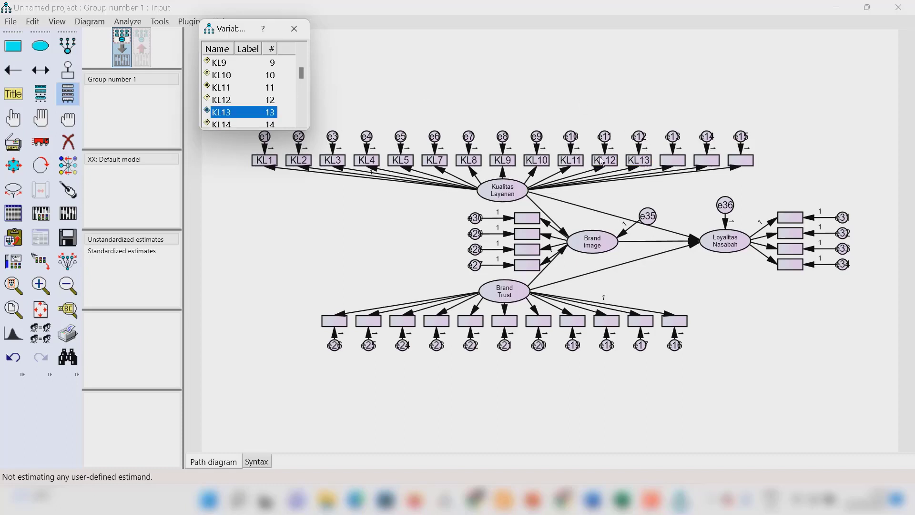
left_click(228, 126)
left_click(438, 164)
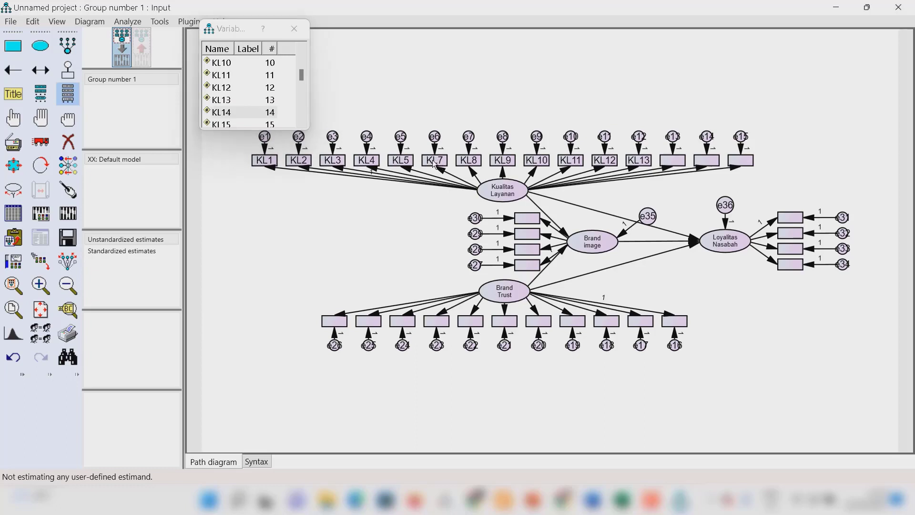
Reassign the Kualitas Layanan indicators with residuals e6, e7 and e8 to dataset variables KL6, KL7 and KL8.
left_click(301, 64)
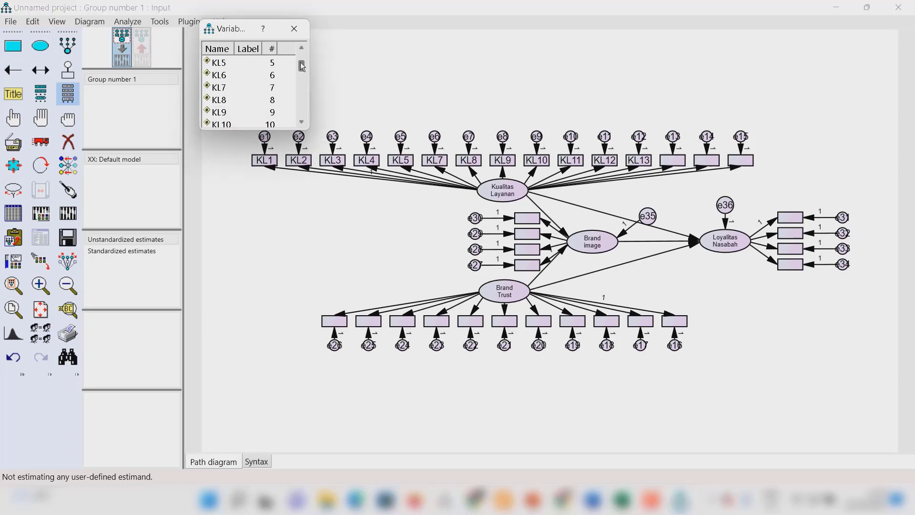
left_click(220, 76)
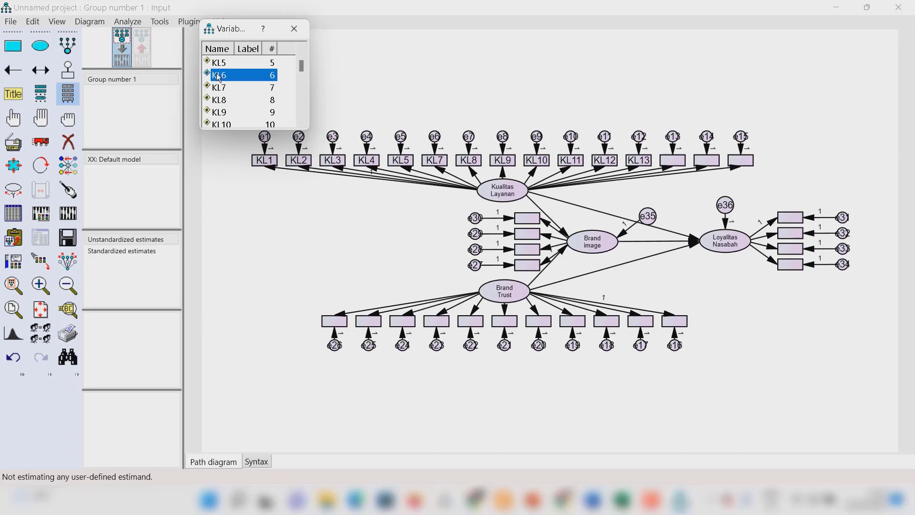
left_click_drag(218, 76, 438, 163)
left_click(223, 90)
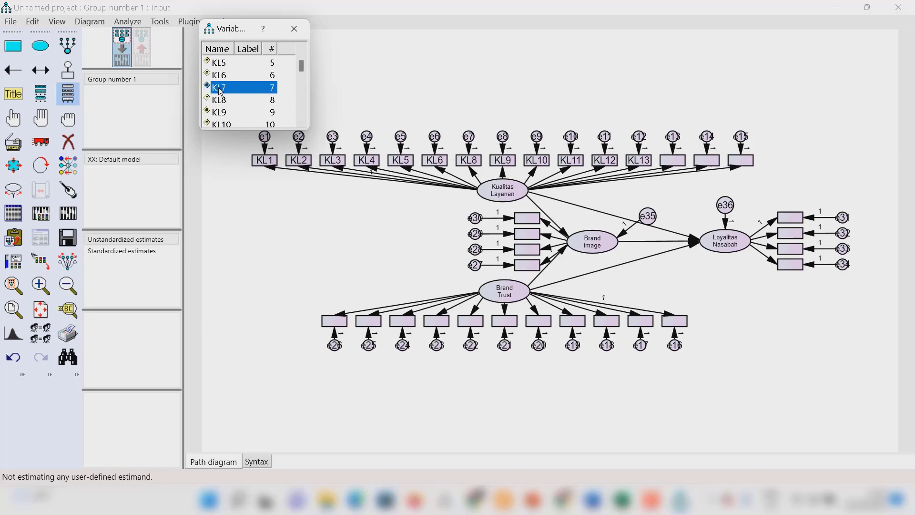
left_click_drag(220, 91, 479, 167)
left_click(223, 101)
left_click_drag(223, 101, 506, 168)
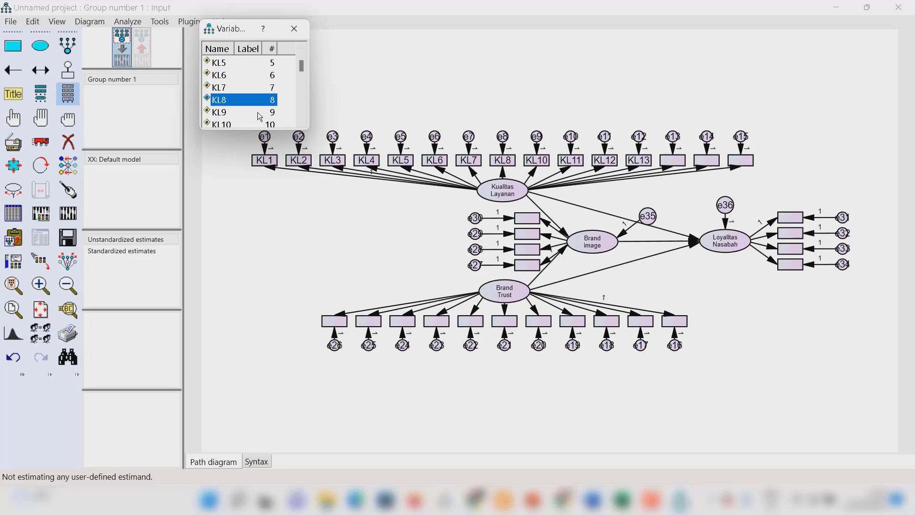
Reassign the Kualitas Layanan indicators with residuals e9, e10 and e11 to dataset variables KL9, KL10 and KL11.
left_click_drag(220, 113, 536, 163)
left_click(220, 126)
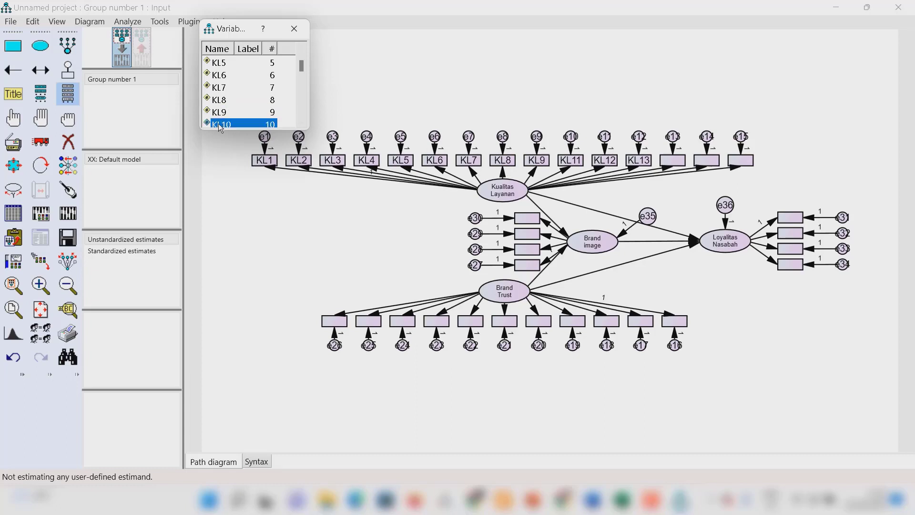
left_click_drag(221, 127, 568, 165)
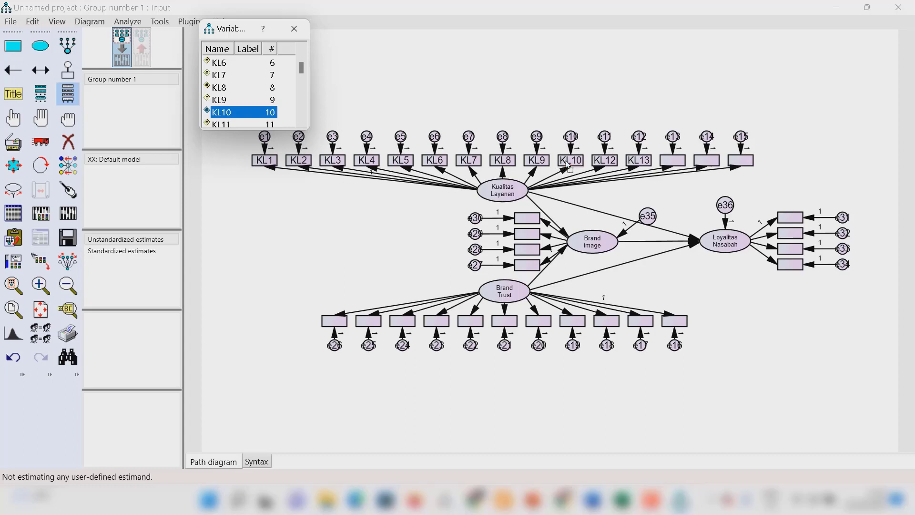
left_click_drag(218, 125, 599, 162)
Reassign the Kualitas Layanan indicator with residual e12 to dataset variable KL12.
left_click(226, 125)
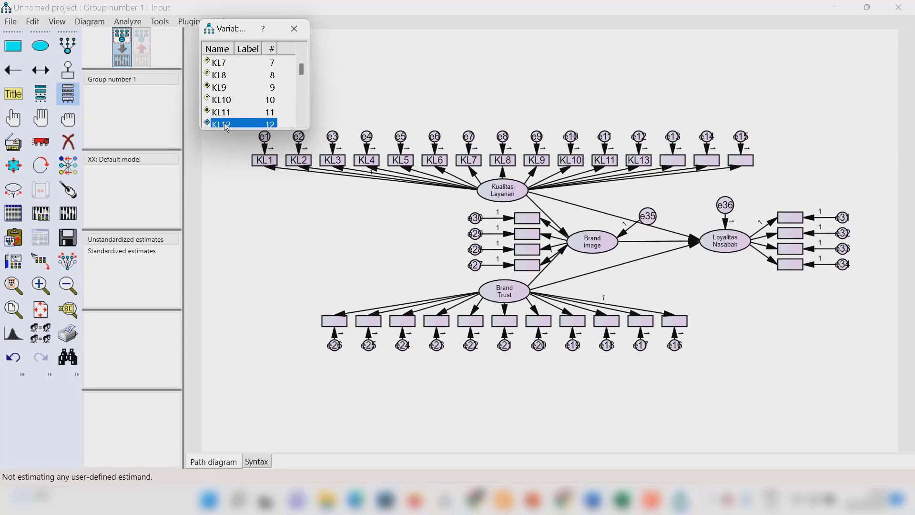
left_click_drag(226, 127, 652, 162)
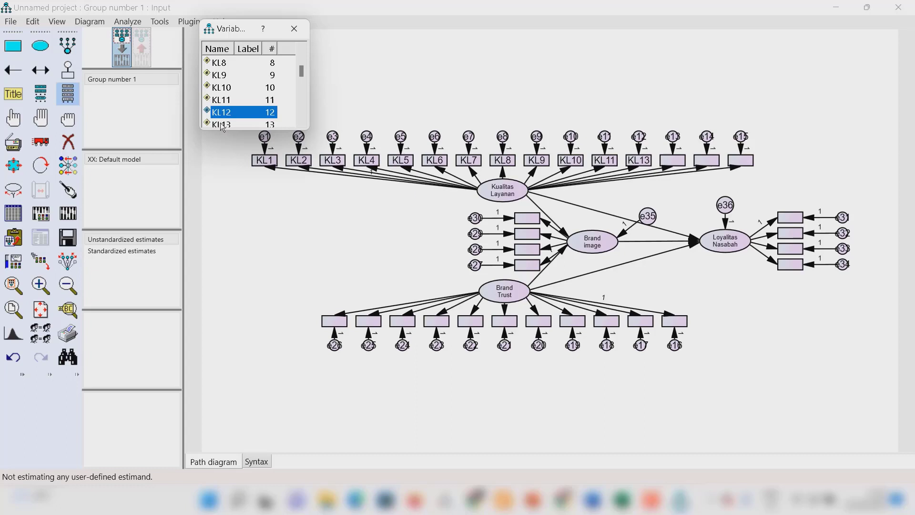
left_click_drag(222, 126, 646, 170)
left_click(223, 101)
left_click_drag(221, 103, 645, 162)
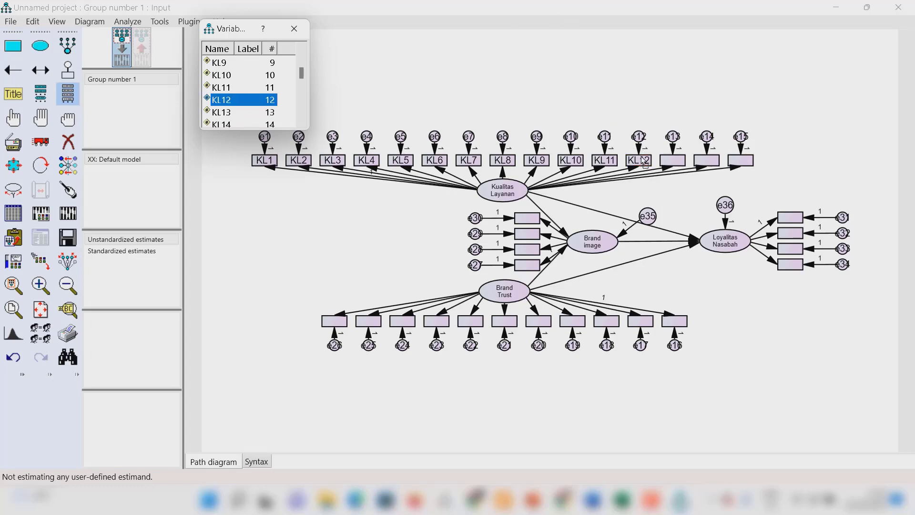
Assign dataset variables KL13 and KL14 to the empty Kualitas Layanan indicators with residuals e13 and e14.
left_click(221, 114)
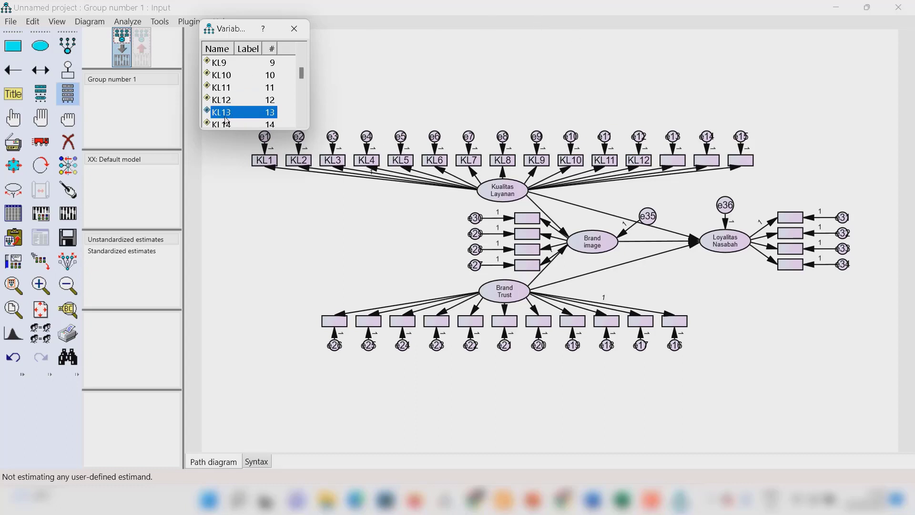
left_click_drag(221, 115, 672, 164)
left_click(223, 125)
left_click_drag(227, 114, 713, 169)
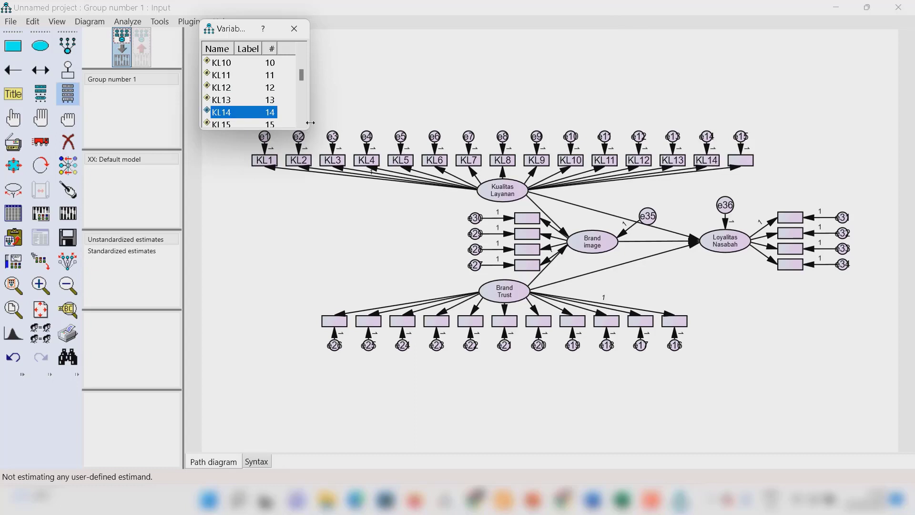
Assign dataset variable KL15 to the Kualitas Layanan indicator with residual e15, and BT1 through BT5 to the Brand Trust indicators with residuals e26 through e22.
left_click(229, 124)
left_click_drag(229, 115, 751, 165)
left_click_drag(223, 127, 372, 327)
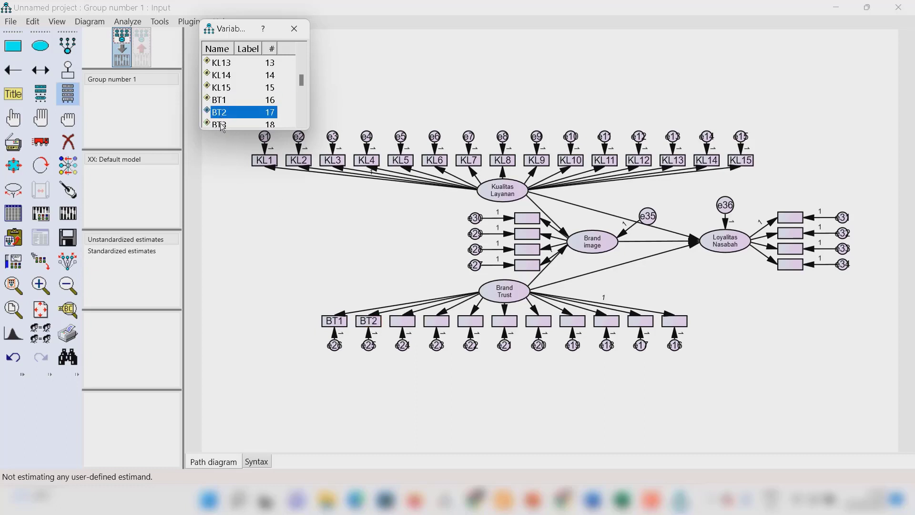
left_click_drag(222, 126, 408, 328)
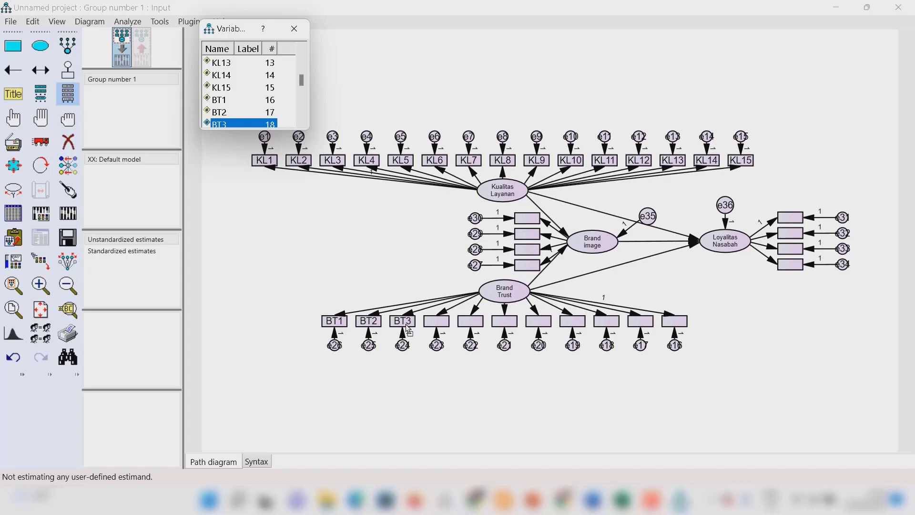
left_click_drag(221, 122, 445, 324)
left_click_drag(224, 125, 470, 323)
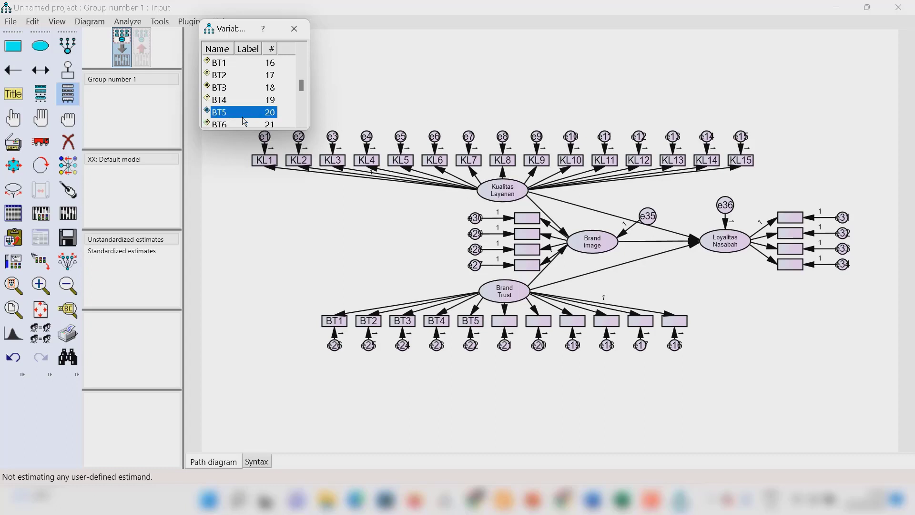
Assign dataset variables BT6 through BT11 to the empty Brand Trust indicators with residuals e21 through e16, in that order.
left_click_drag(224, 128, 502, 327)
left_click_drag(337, 97, 539, 325)
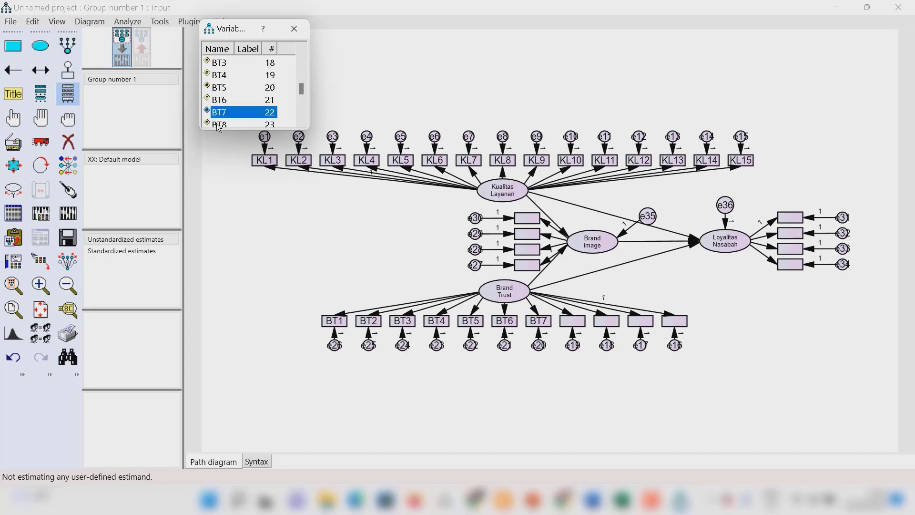
left_click_drag(218, 127, 572, 323)
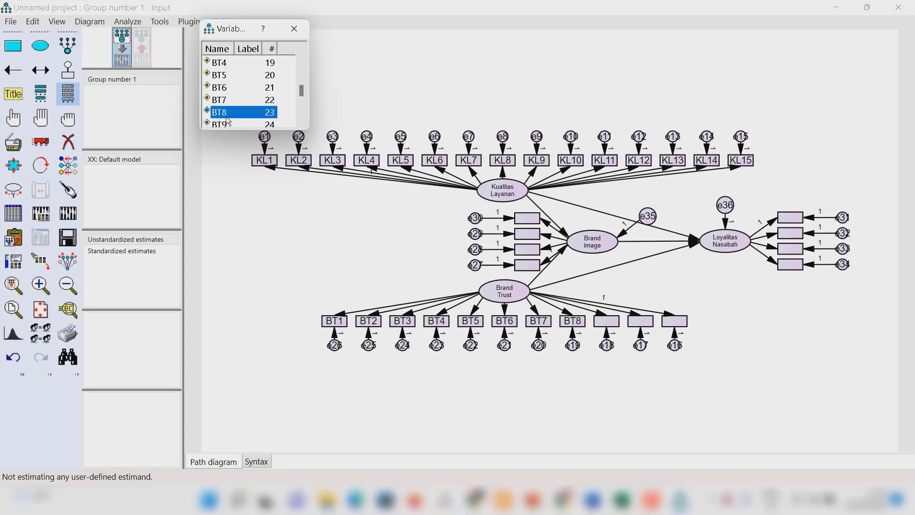
left_click_drag(225, 126, 615, 323)
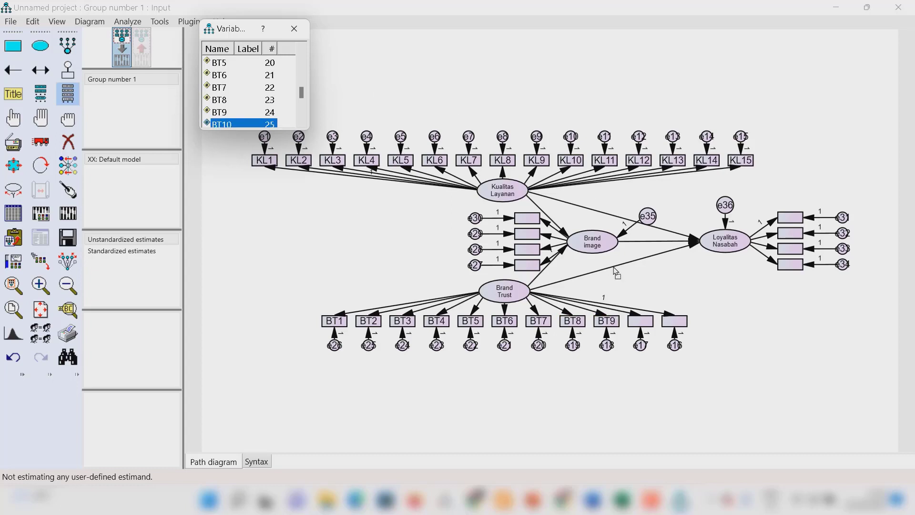
left_click_drag(615, 271, 641, 322)
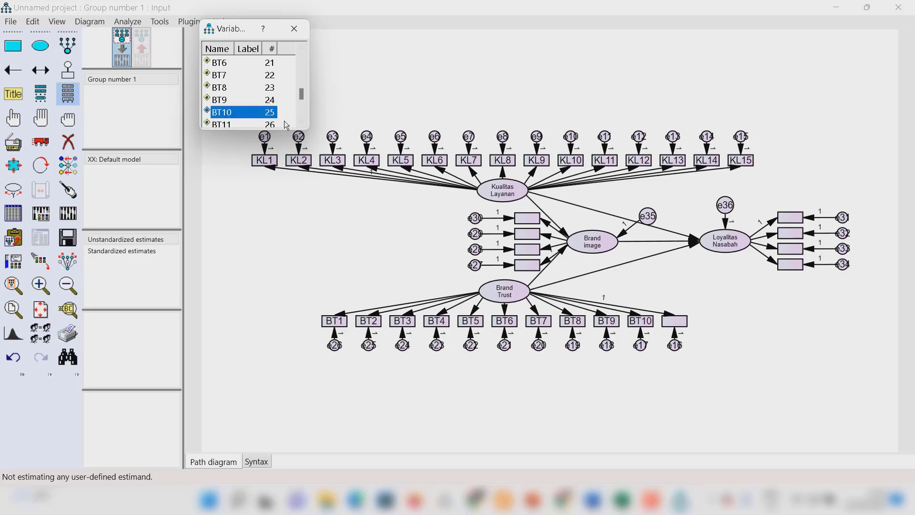
left_click_drag(224, 128, 675, 323)
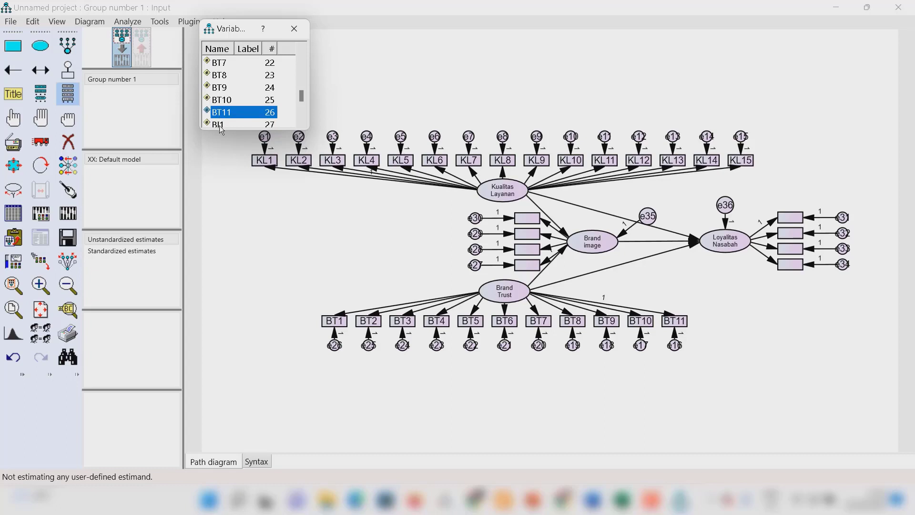
Assign dataset variables BI1, BI2, BI3 and BI4 to the Brand Image indicators with residuals e30, e29, e28 and e27.
left_click_drag(220, 126, 527, 219)
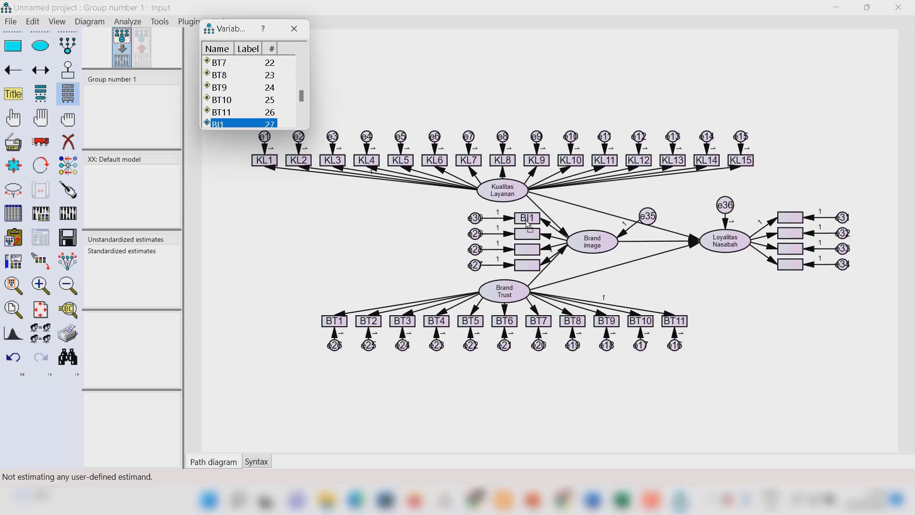
left_click_drag(220, 127, 526, 235)
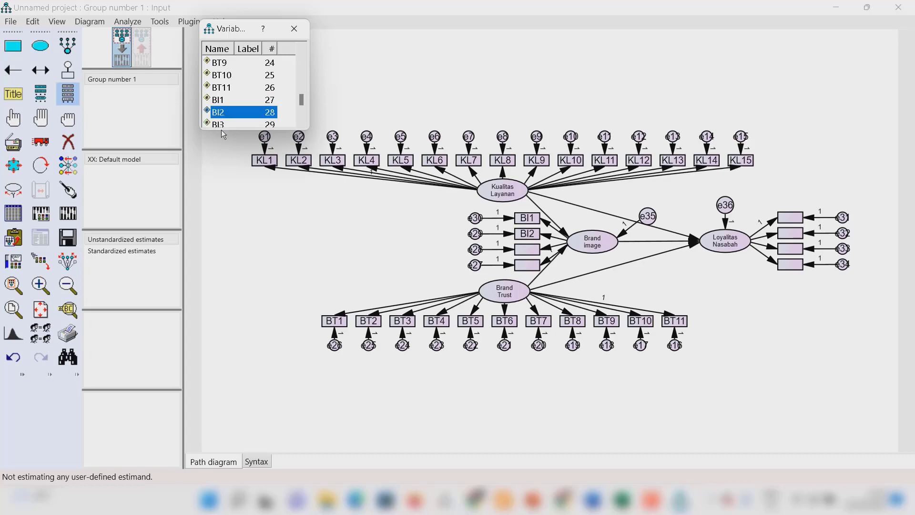
left_click_drag(222, 127, 528, 249)
left_click_drag(218, 129, 528, 268)
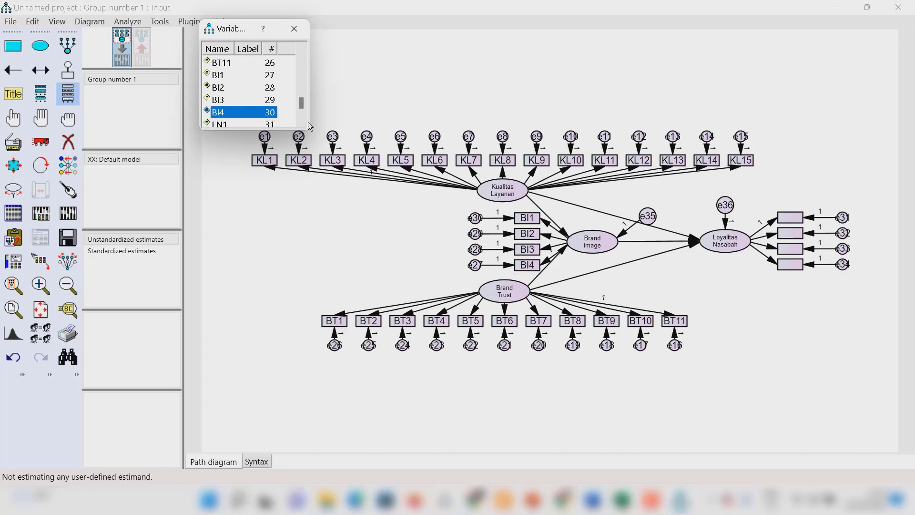
Assign dataset variables LN1 through LN4 to the Loyalitas Nasabah indicators with residuals e31 through e34, and close the dataset variable list.
left_click_drag(221, 128, 790, 219)
left_click_drag(222, 127, 791, 233)
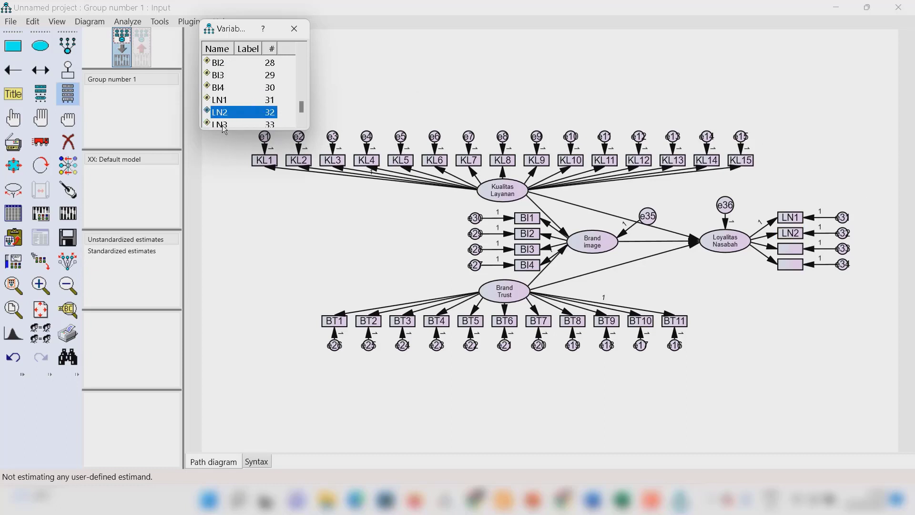
left_click_drag(224, 126, 787, 249)
left_click_drag(220, 125, 785, 268)
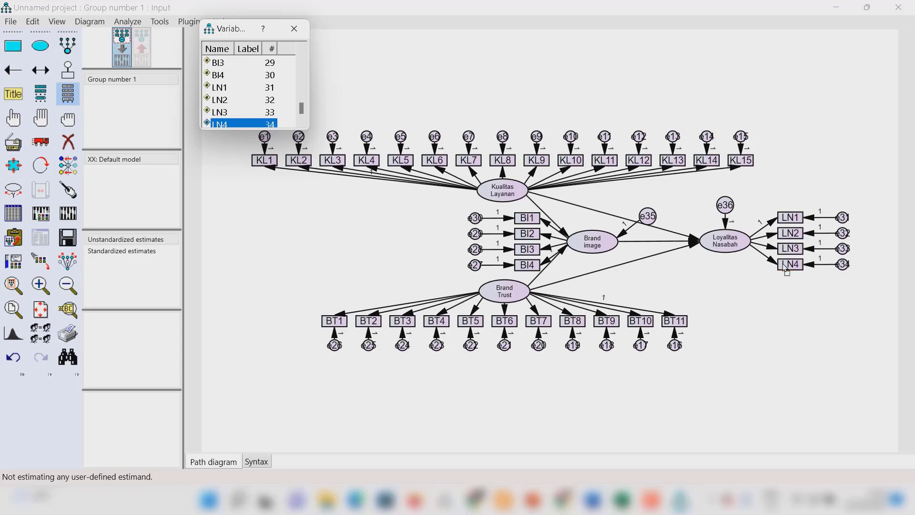
left_click(295, 26)
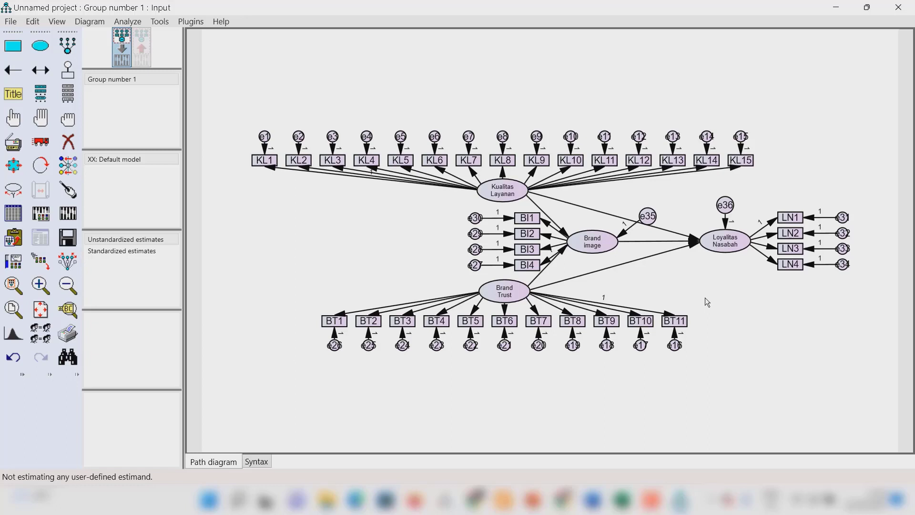
Add the figure caption "MODEL AMOS" above the path diagram, centered on the page.
left_click(15, 98)
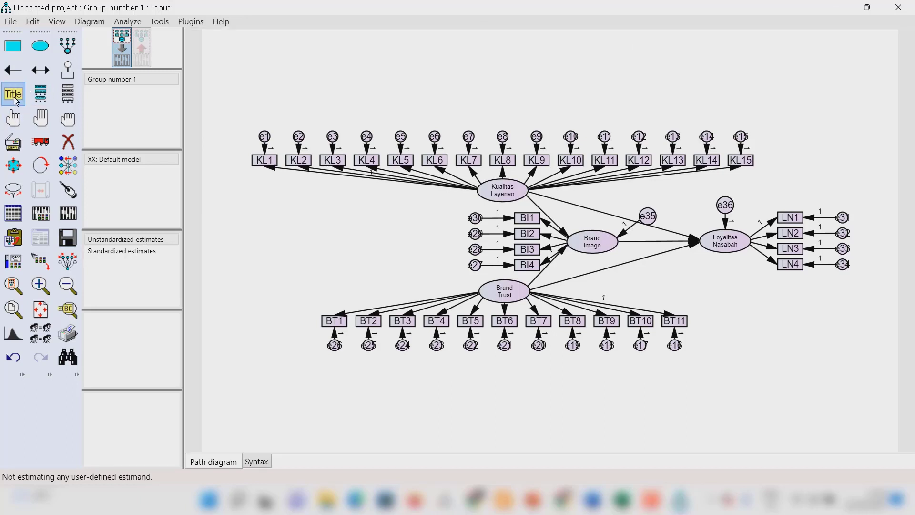
left_click(551, 38)
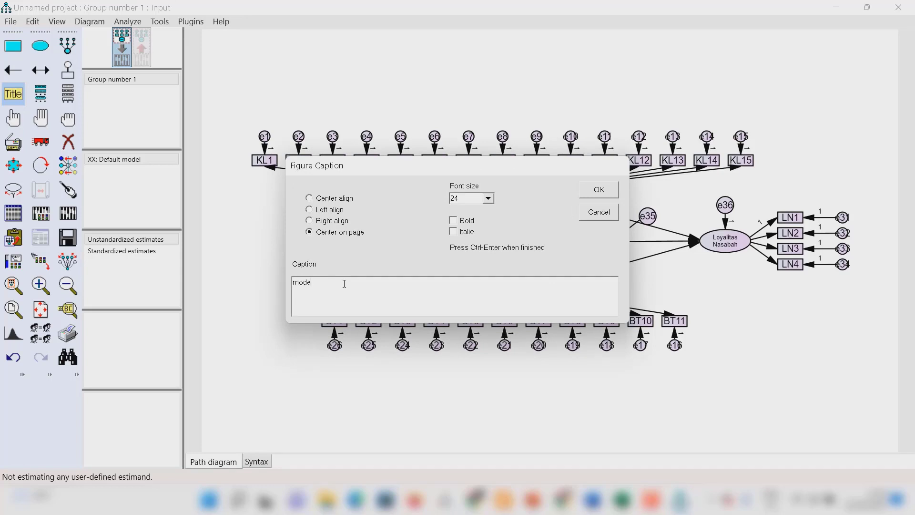
type("m")
key("Caps_Lock")
key("BackSpace")
type("MODE")
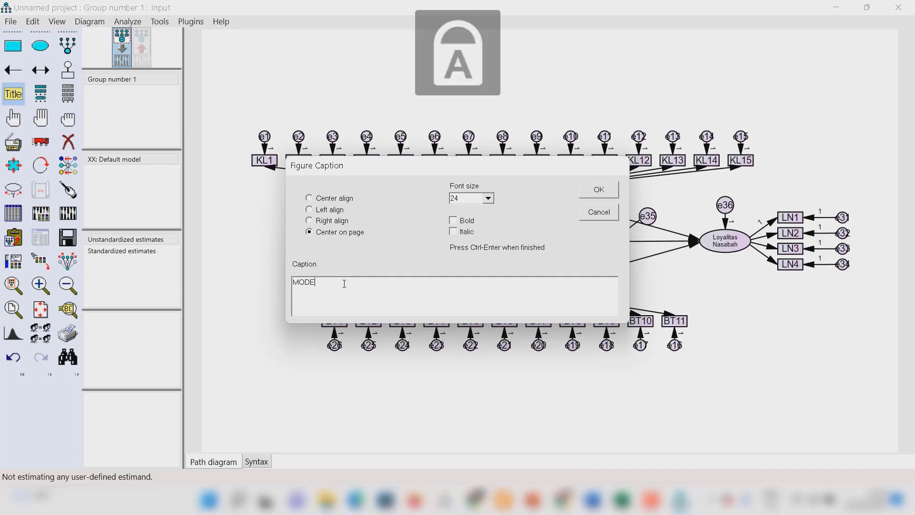
type("L AMOS")
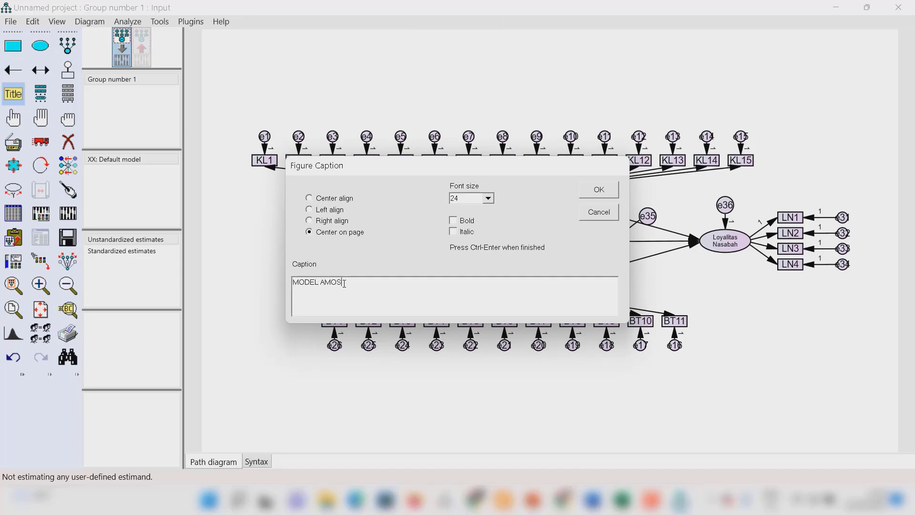
left_click(604, 188)
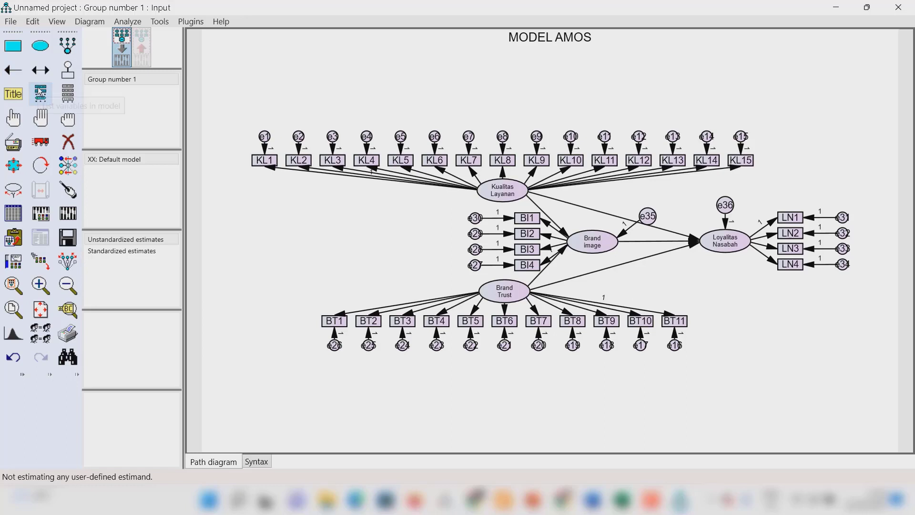
Start a right-aligned caption below the Loyalitas Nasabah indicators, and copy the lines "Chi-Square = \cmin" through "RMSEA = \rmsea" from the Goodness of Fit index Word document.
left_click(13, 93)
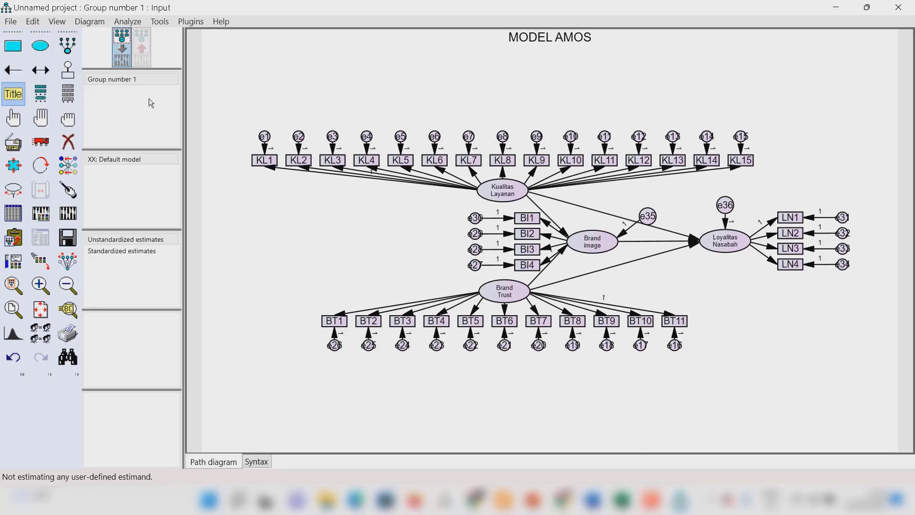
left_click(811, 316)
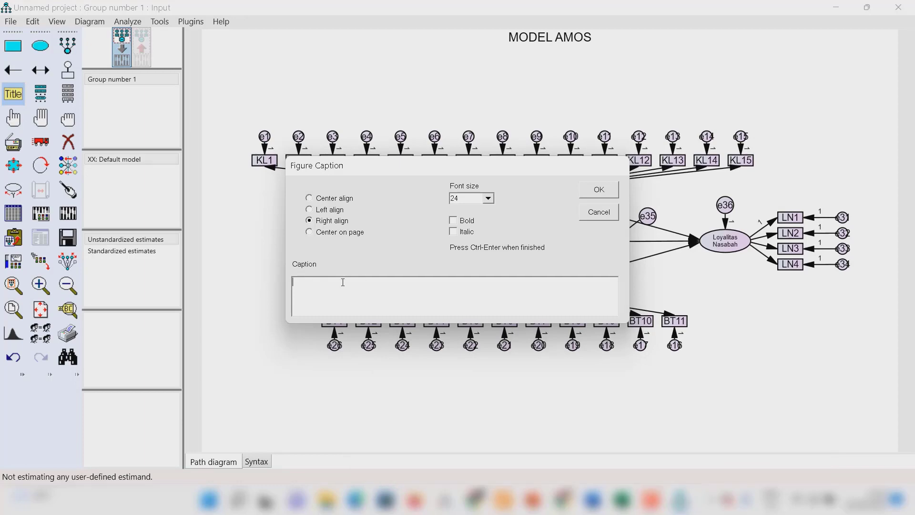
mouse_move(590, 500)
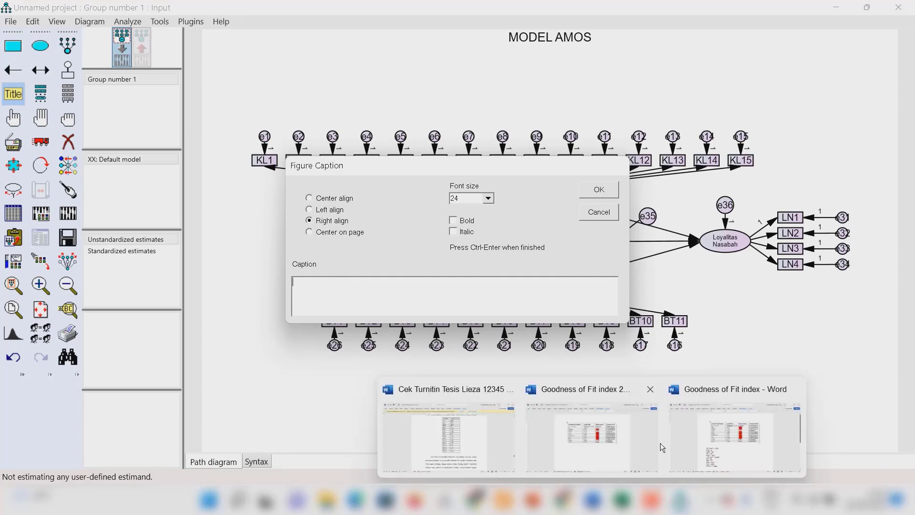
left_click(748, 431)
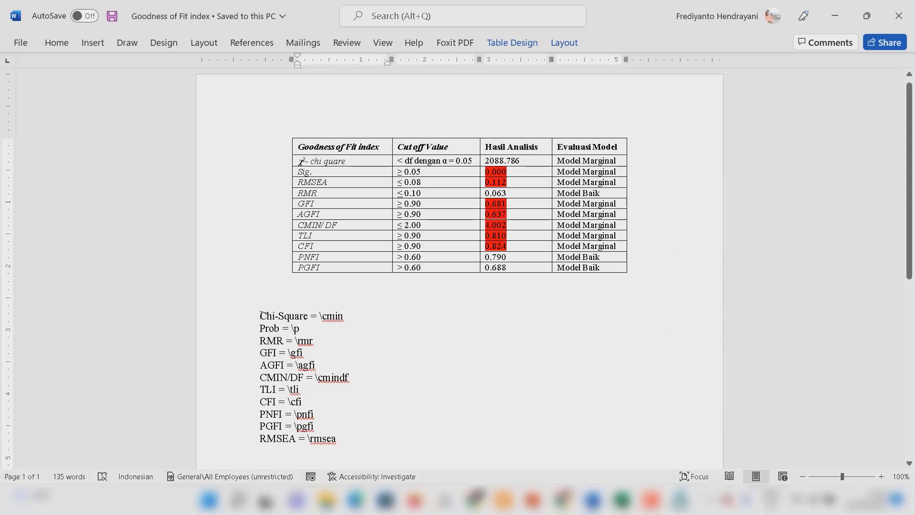
left_click_drag(260, 315, 337, 460)
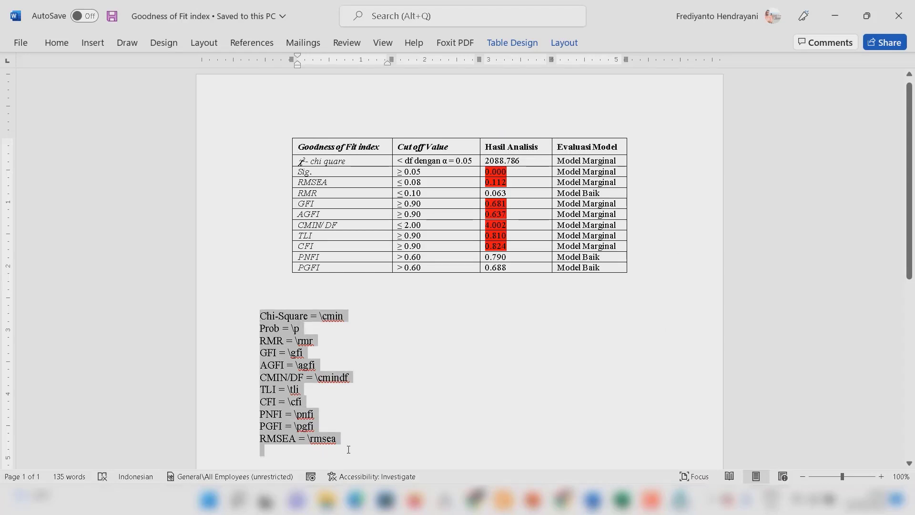
right_click(289, 369)
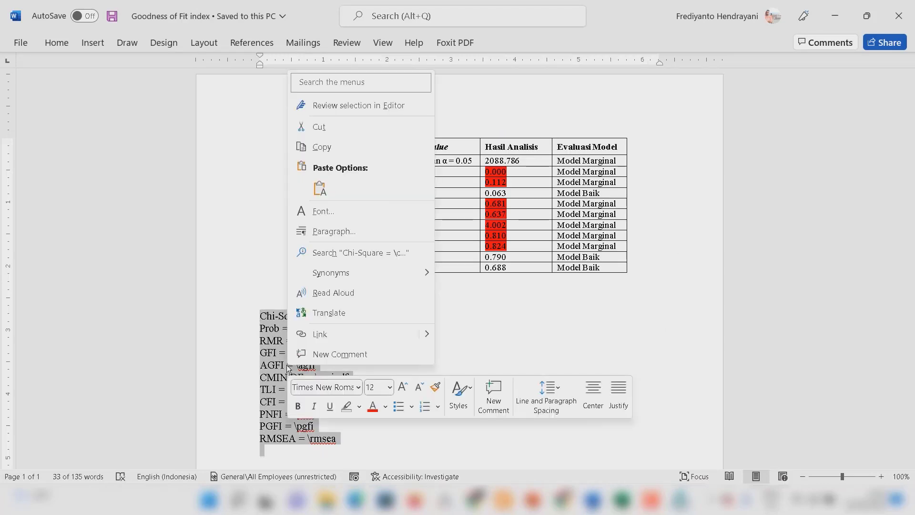
left_click(320, 148)
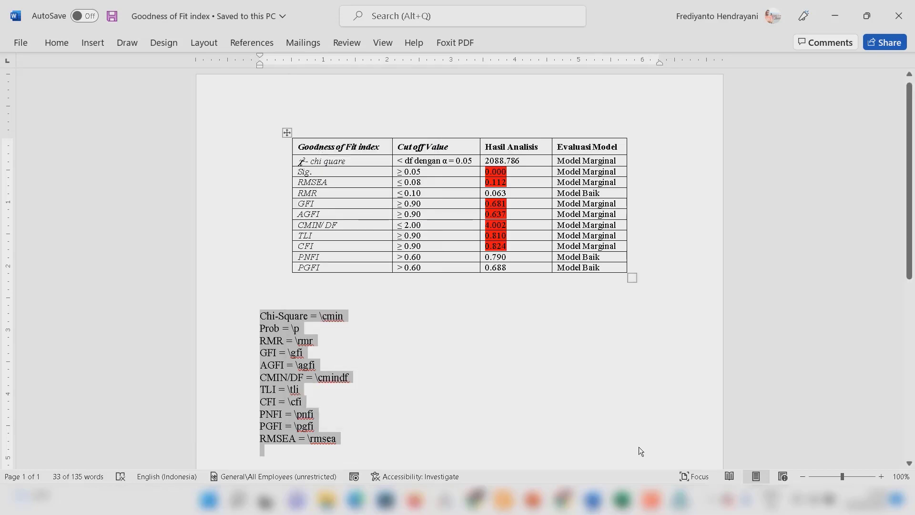
Switch back to the Amos figure caption and paste the copied goodness-of-fit lines as its text.
mouse_move(680, 500)
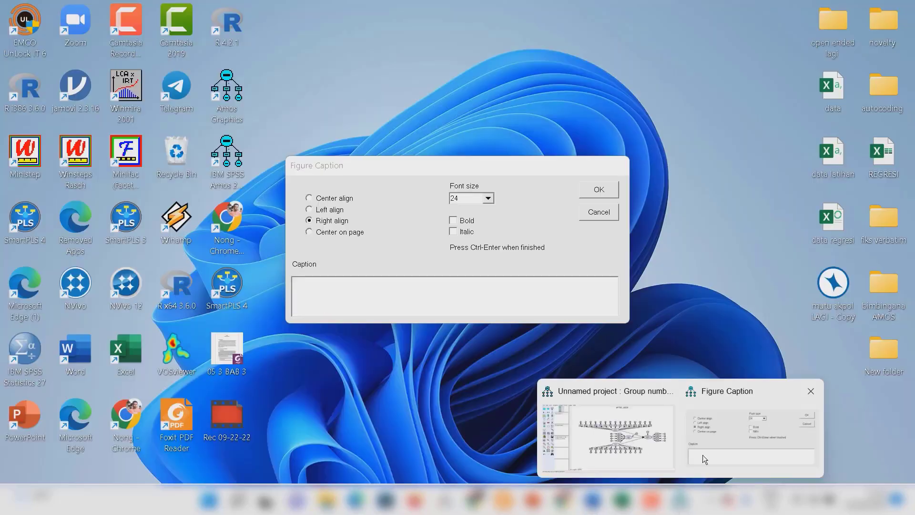
left_click(703, 455)
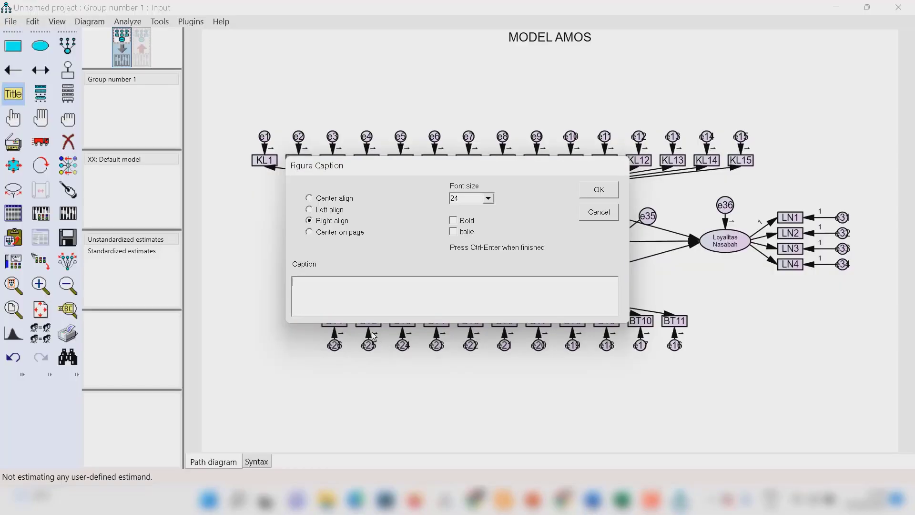
right_click(309, 290)
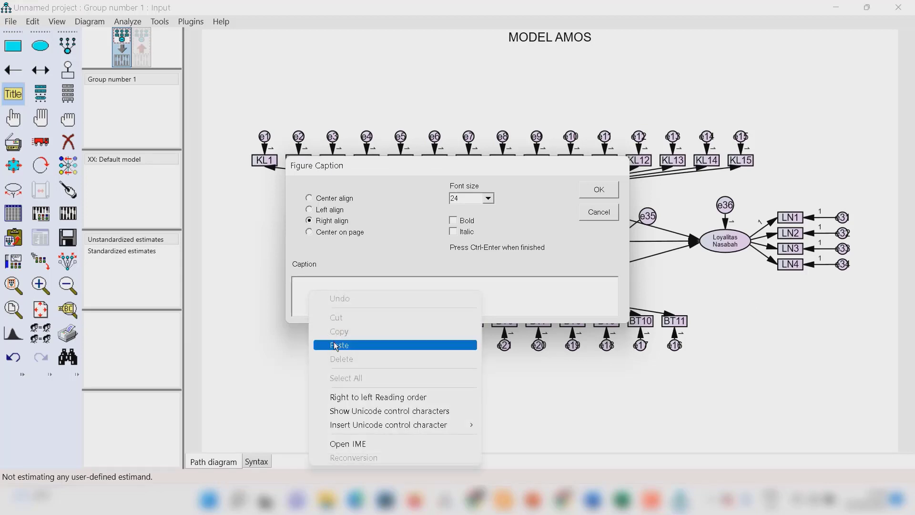
left_click(336, 345)
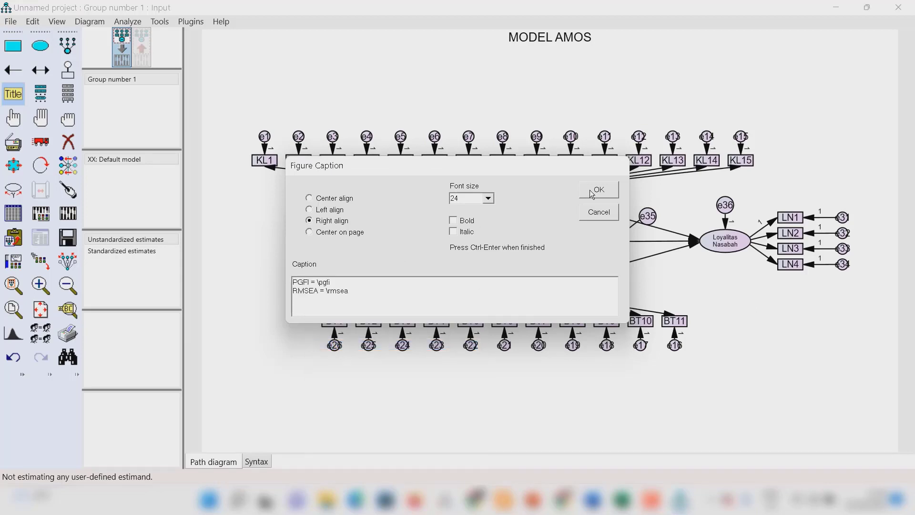
Set the goodness-of-fit caption's font size to 14 and place it on the diagram.
left_click(488, 199)
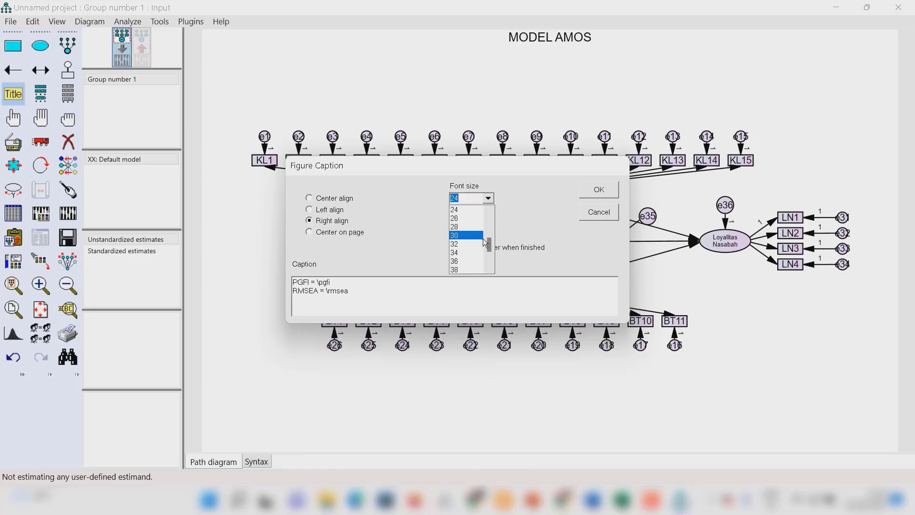
key("BackSpace")
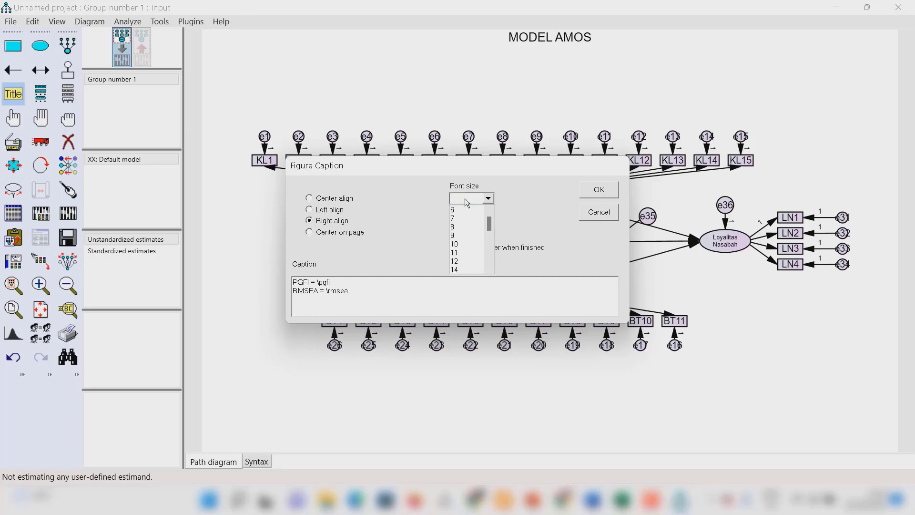
type("13")
key("BackSpace")
type("4")
key("Return")
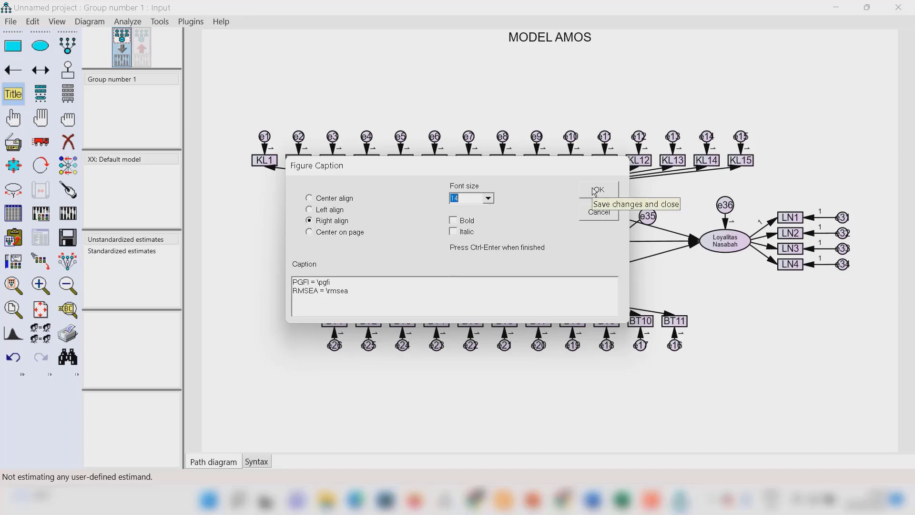
left_click(595, 190)
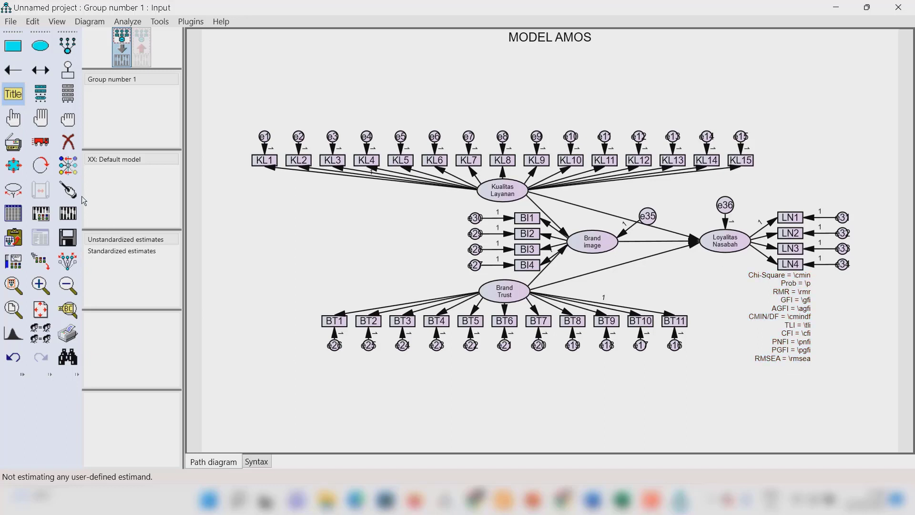
Move the goodness-of-fit caption down and slightly right, clear of the Loyalitas Nasabah indicators LN1 to LN4.
left_click(42, 143)
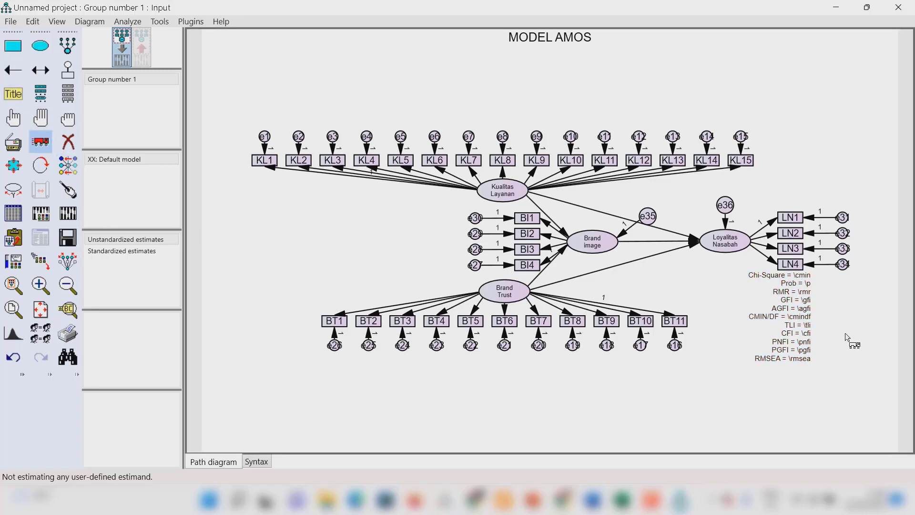
left_click_drag(786, 291, 800, 322)
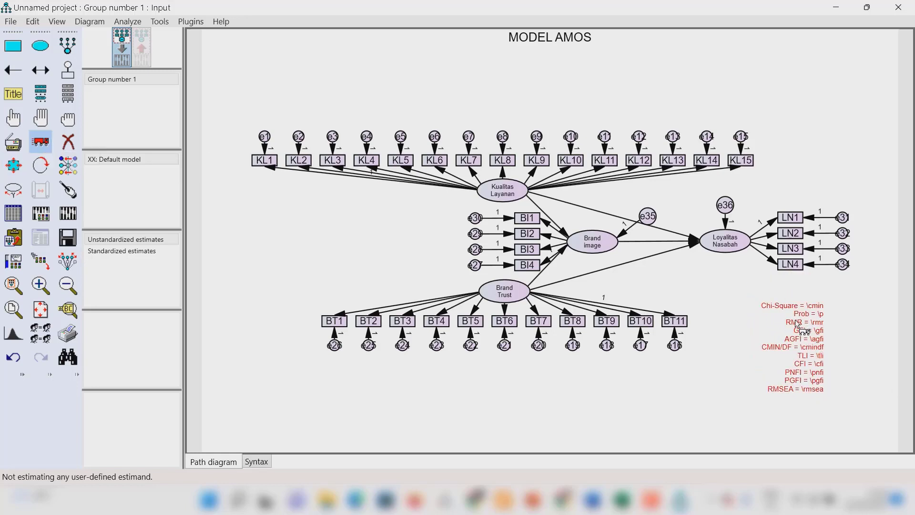
left_click_drag(800, 326, 817, 333)
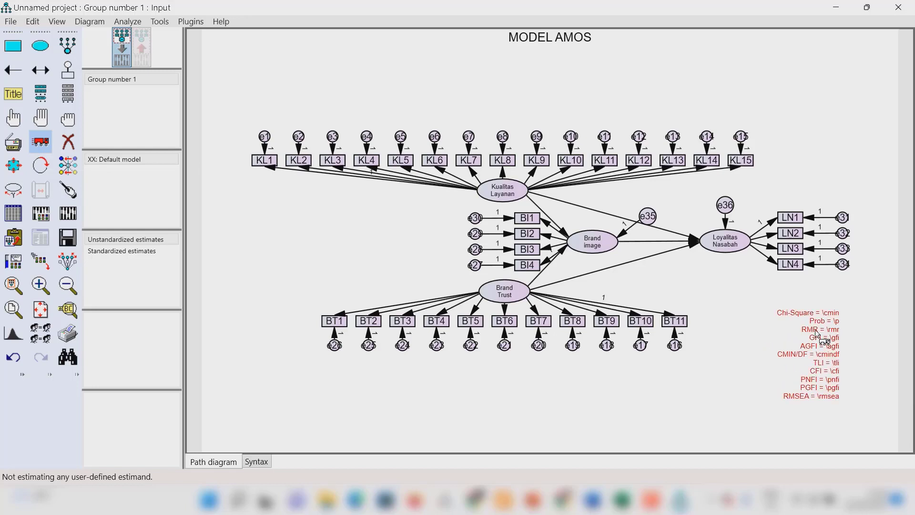
left_click(41, 143)
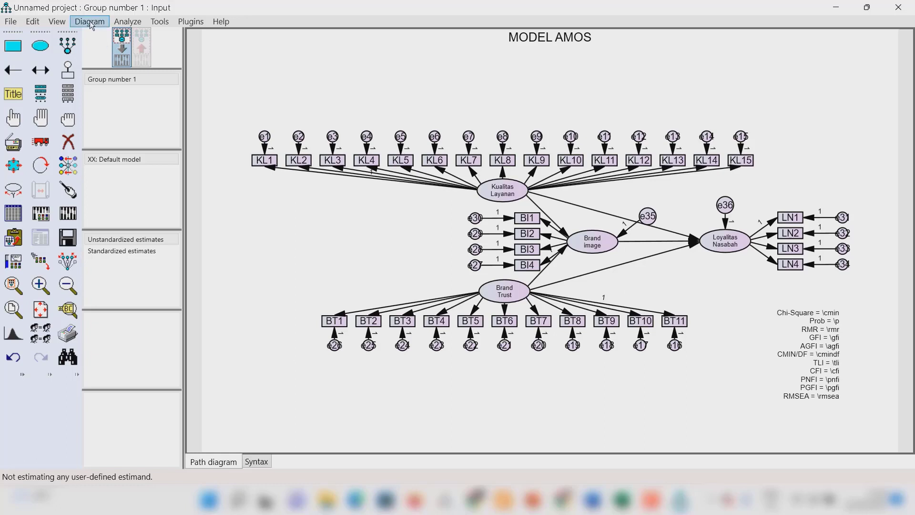
Enable standardized estimates, squared multiple correlations, sample, implied, all implied and residual moments, and modification indices as output in the analysis properties.
left_click(66, 23)
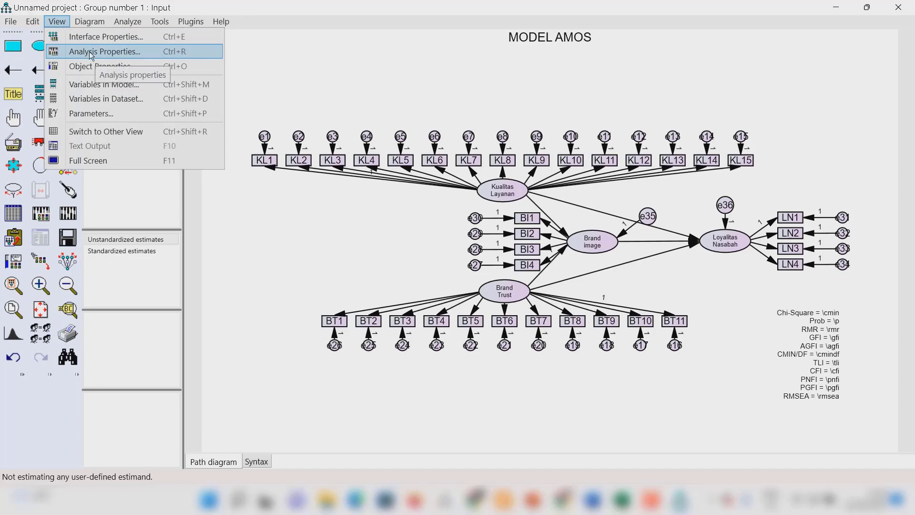
left_click(116, 55)
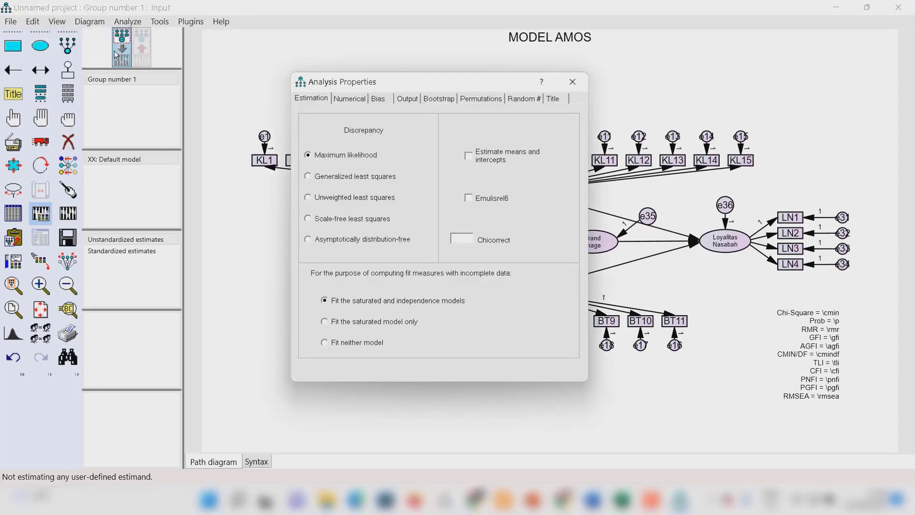
left_click(406, 100)
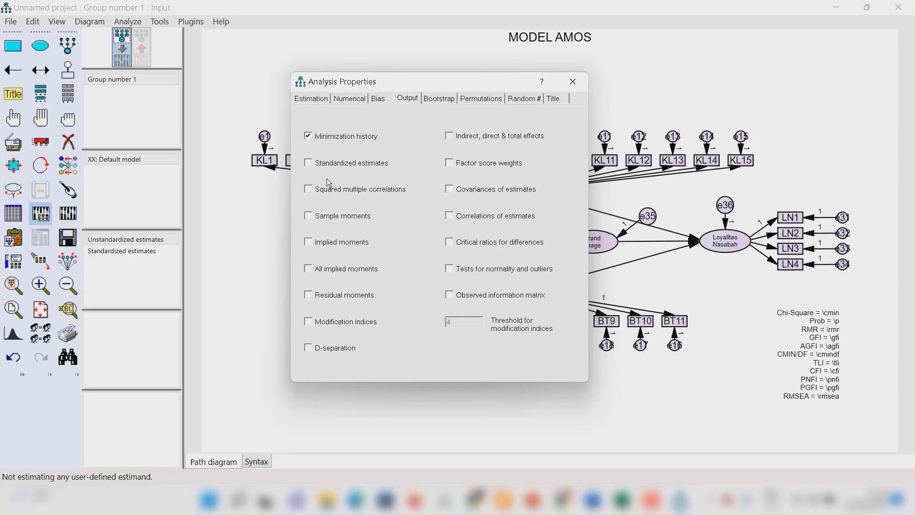
left_click(309, 164)
left_click(309, 190)
left_click(310, 218)
left_click(309, 270)
left_click(310, 296)
left_click(310, 325)
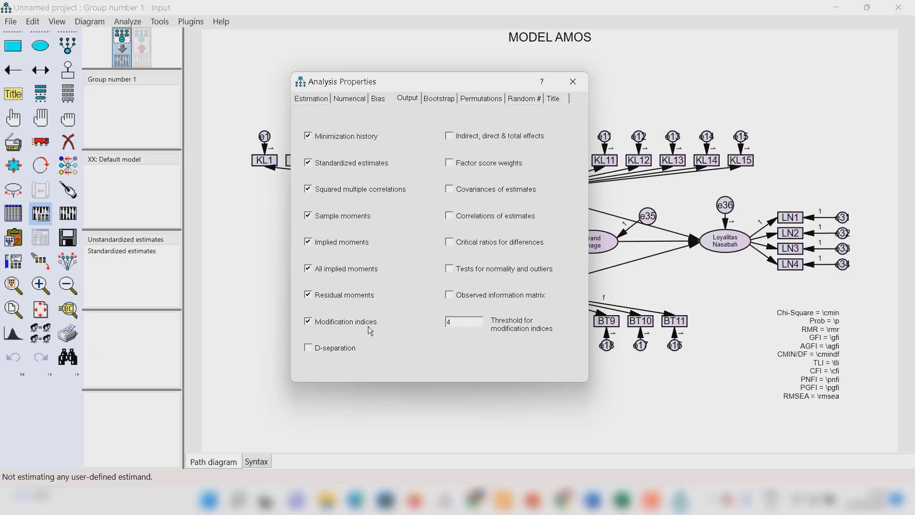
Enable indirect, direct & total effects, factor score weights, and tests for normality and outliers as output, and close the analysis properties.
left_click(449, 137)
left_click(449, 163)
left_click(450, 270)
left_click(564, 89)
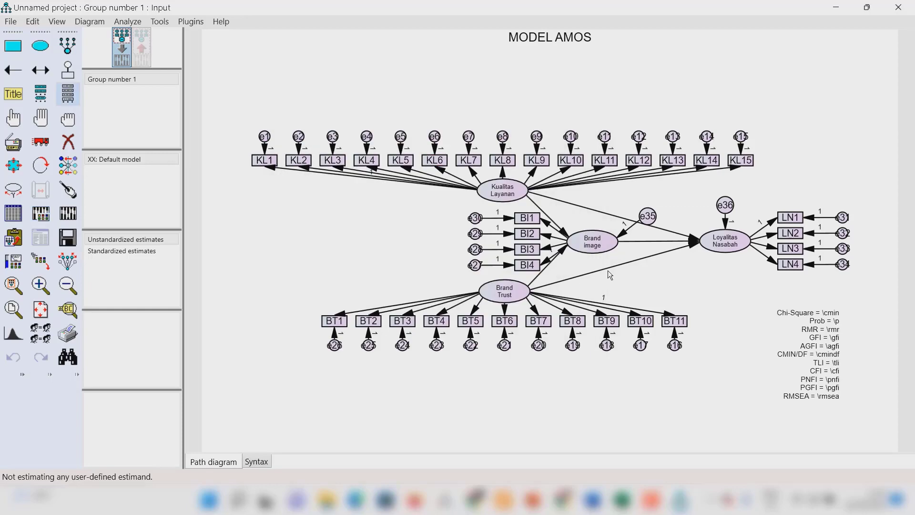